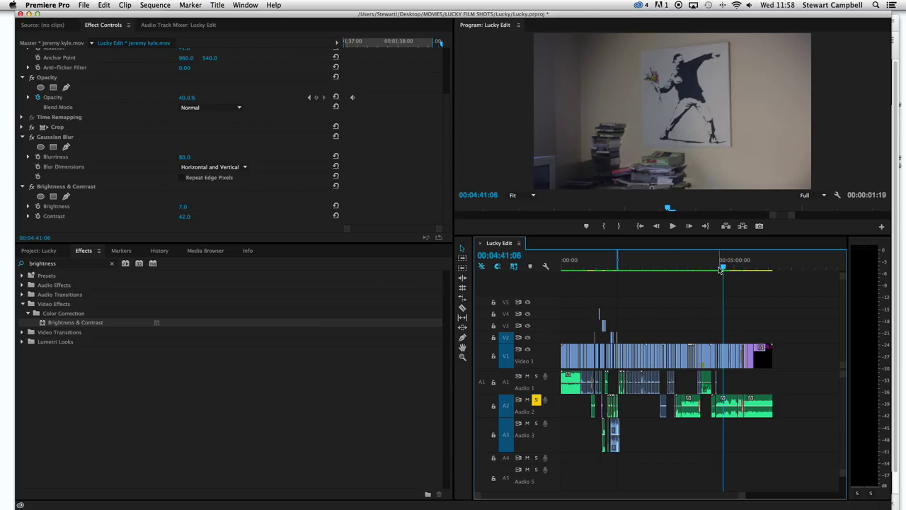
# Mark in and out points around the bus stop scene, from clip 00000.MTS to the end of its A2 audio, and play part of it.
pyautogui.moveTo(721, 270); pyautogui.dragTo(686, 272)
pyautogui.press('=')
pyautogui.press('=')
pyautogui.press('=')
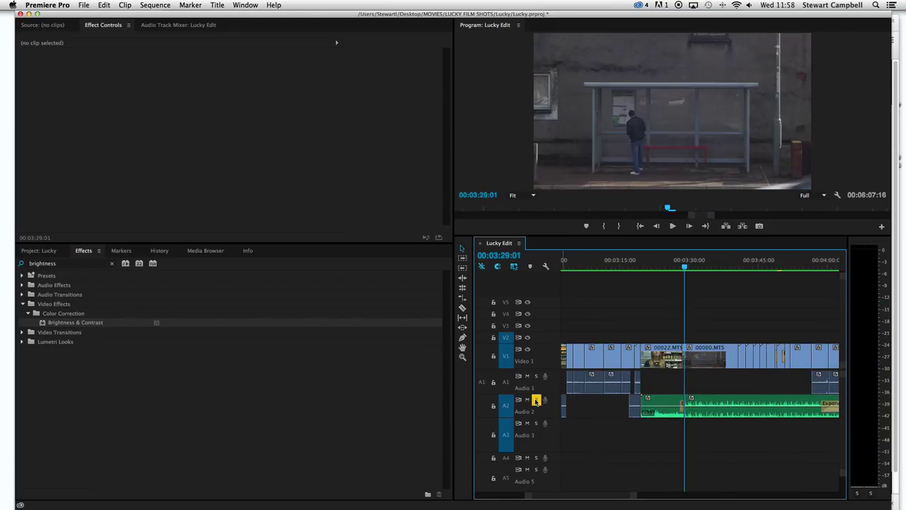
pyautogui.moveTo(683, 268)
pyautogui.mouseDown()
pyautogui.moveTo(838, 276)
pyautogui.moveTo(762, 275)
pyautogui.mouseUp()
pyautogui.press('o')
pyautogui.hotkey('shift', 'k')
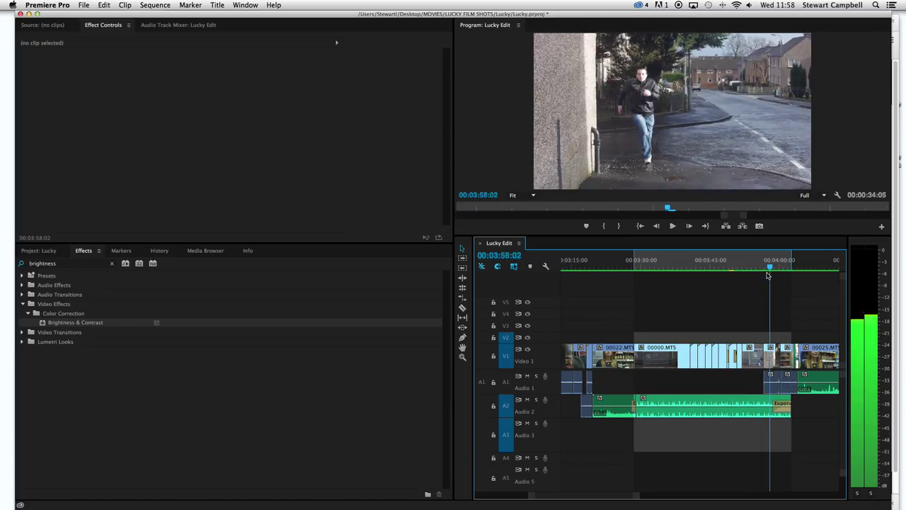
# Move the out point to 00:04:00:11 and trim the end of the scene's A2 audio clip to match.
pyautogui.click(762, 276)
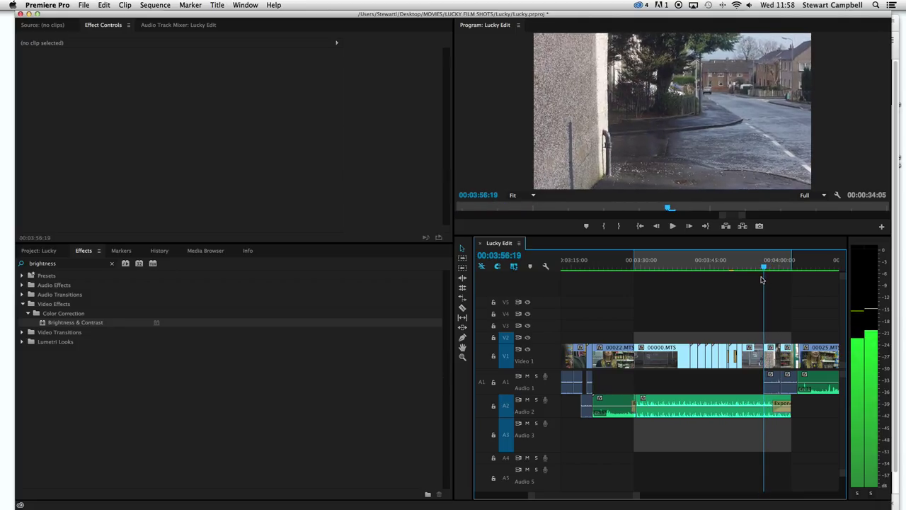
pyautogui.moveTo(761, 280); pyautogui.dragTo(780, 283)
pyautogui.press('o')
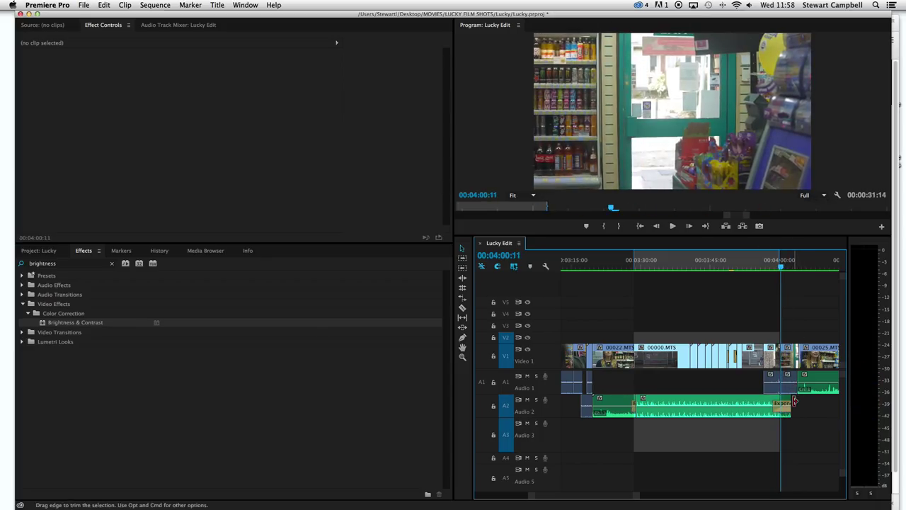
pyautogui.moveTo(790, 401); pyautogui.dragTo(780, 402)
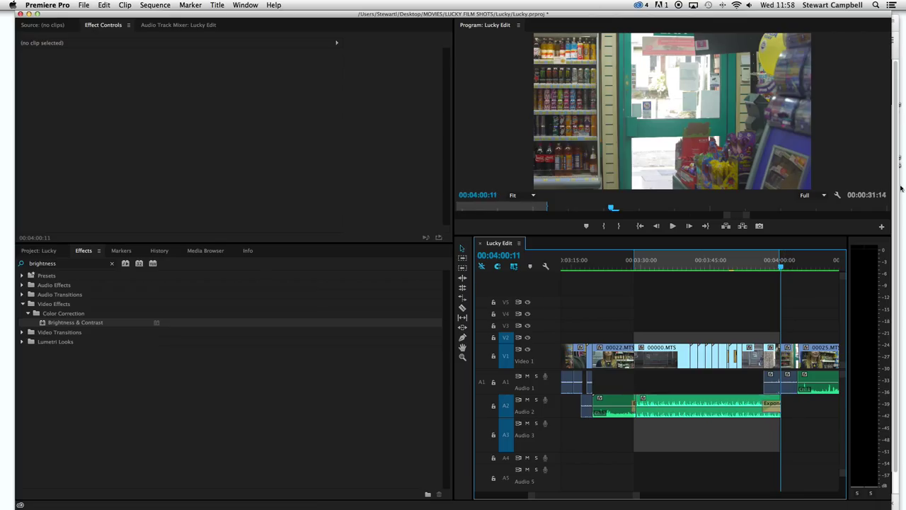
# Arrange the editing window so the Bensound cinematic music page in Chrome shows beside the timeline, and mute tracks A1, A2 and A3.
pyautogui.press('super+Tab')
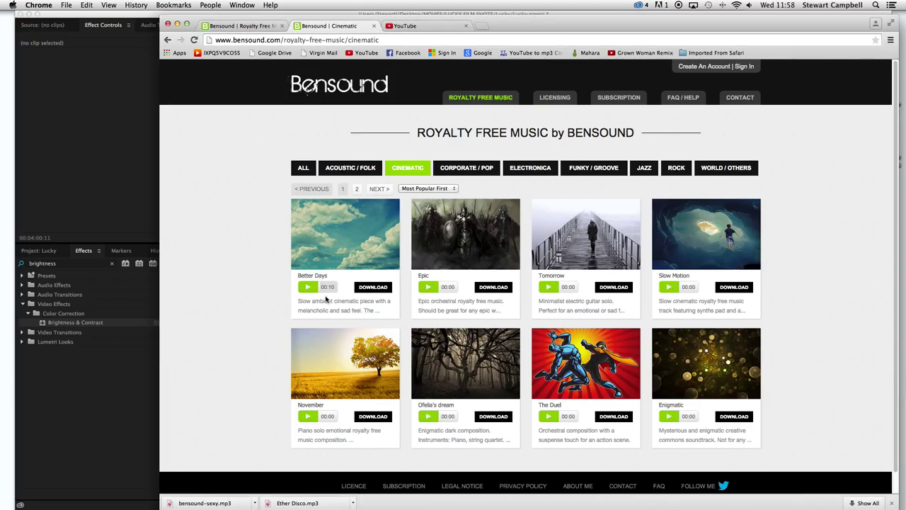
pyautogui.click(100, 372)
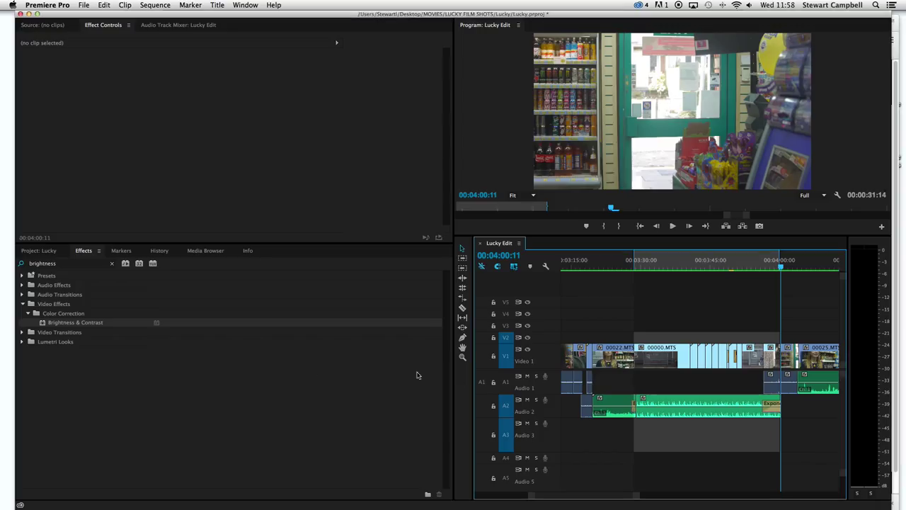
pyautogui.press('super+Tab')
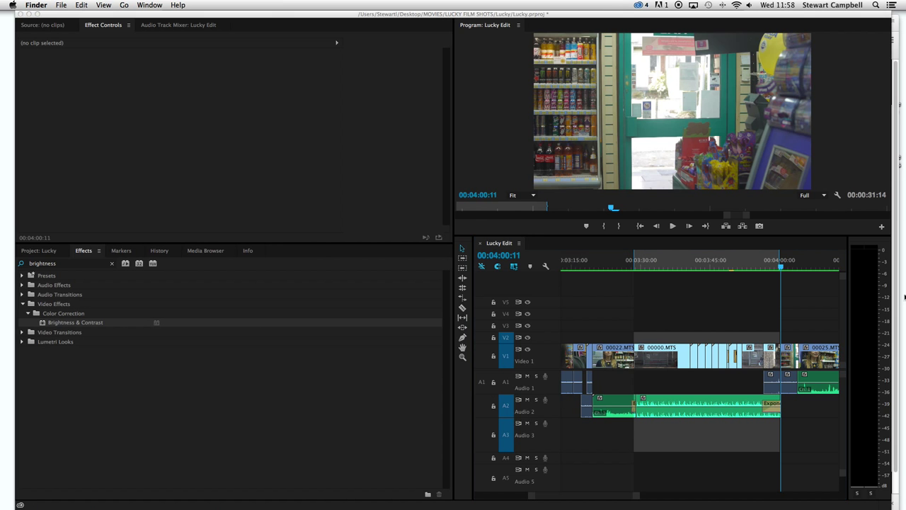
pyautogui.moveTo(559, 15); pyautogui.dragTo(181, 4)
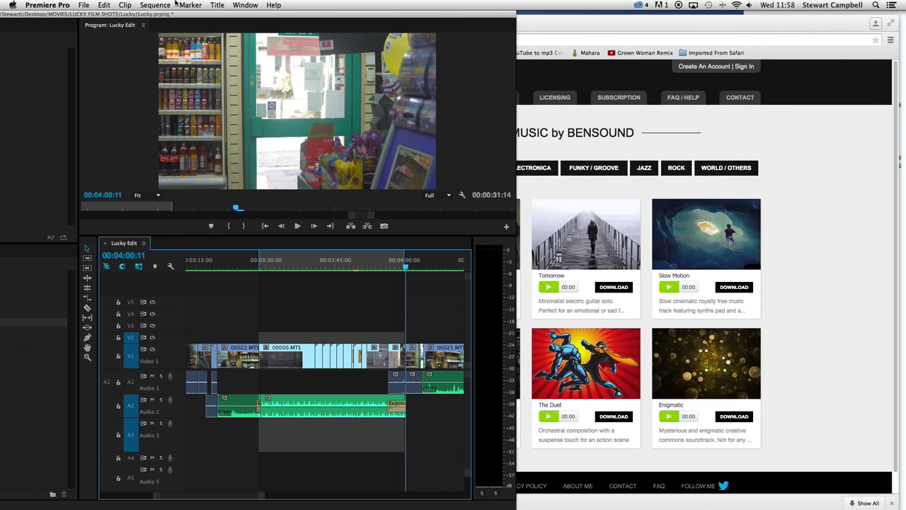
pyautogui.click(815, 303)
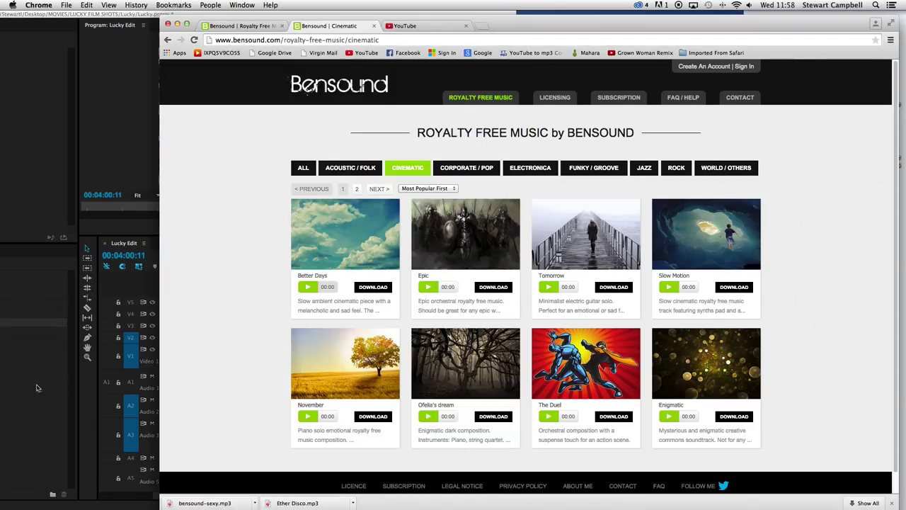
pyautogui.click(137, 394)
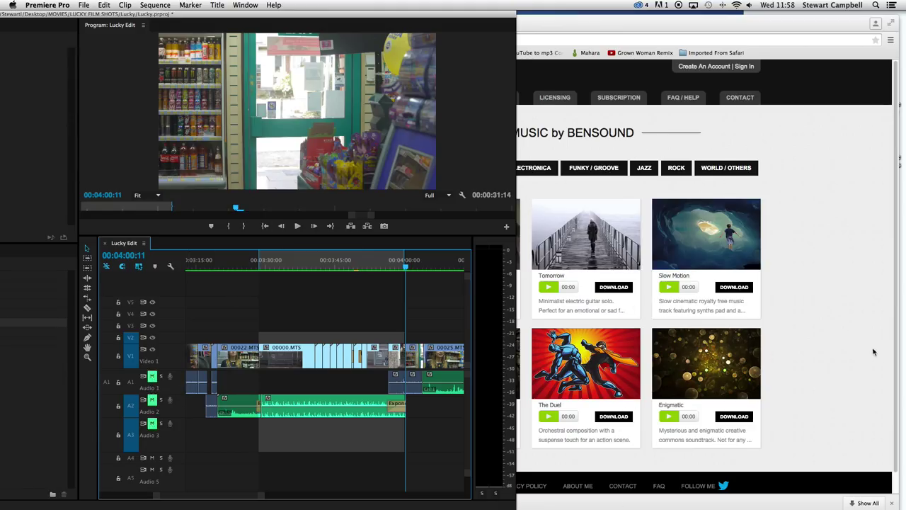
# Preview the Better Days track on Bensound while playing the muted scene from 00:03:29:00, with both windows side by side.
pyautogui.click(852, 354)
pyautogui.click(82, 230)
pyautogui.click(720, 320)
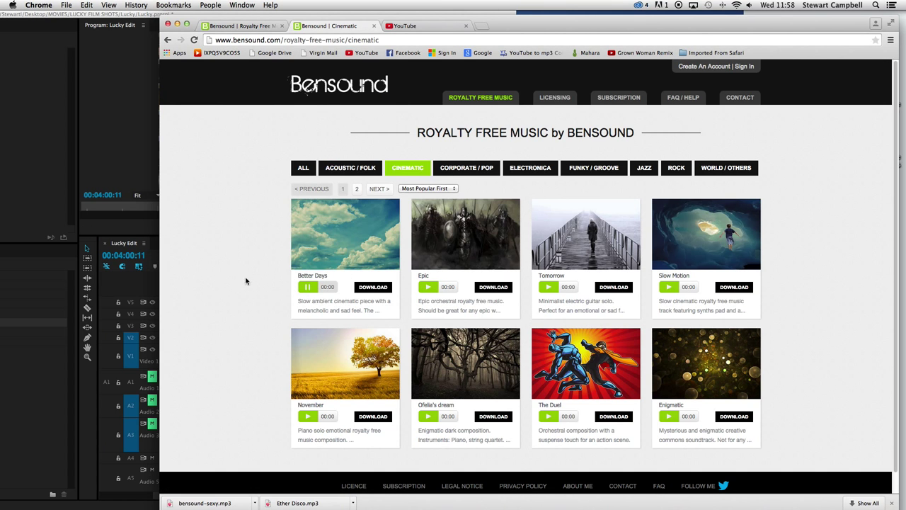
pyautogui.click(85, 252)
pyautogui.moveTo(267, 263); pyautogui.dragTo(261, 266)
pyautogui.press('space')
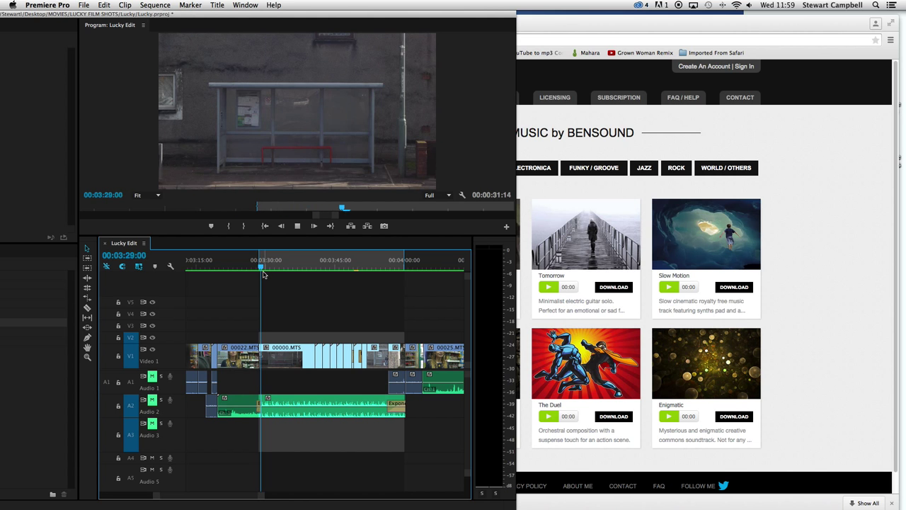
pyautogui.press('XF86AudioRaiseVolume')
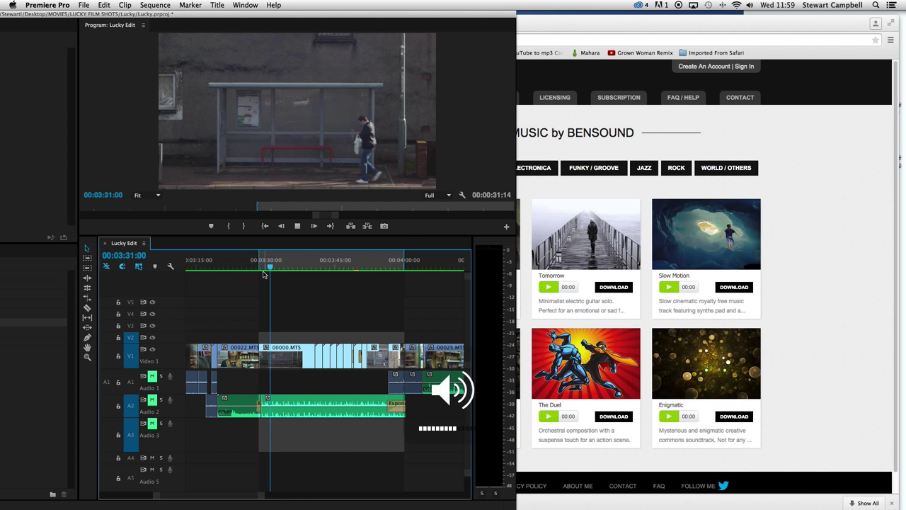
pyautogui.moveTo(652, 33); pyautogui.dragTo(905, 28)
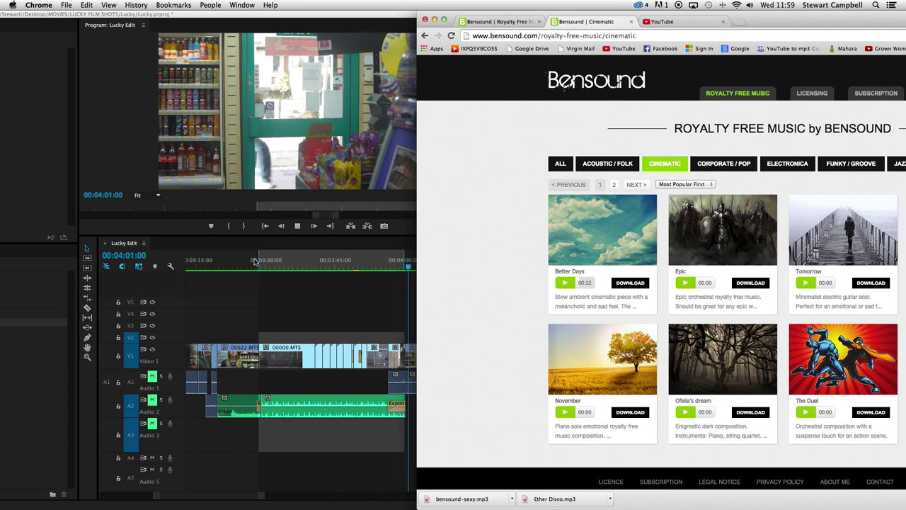
pyautogui.click(376, 296)
pyautogui.click(725, 455)
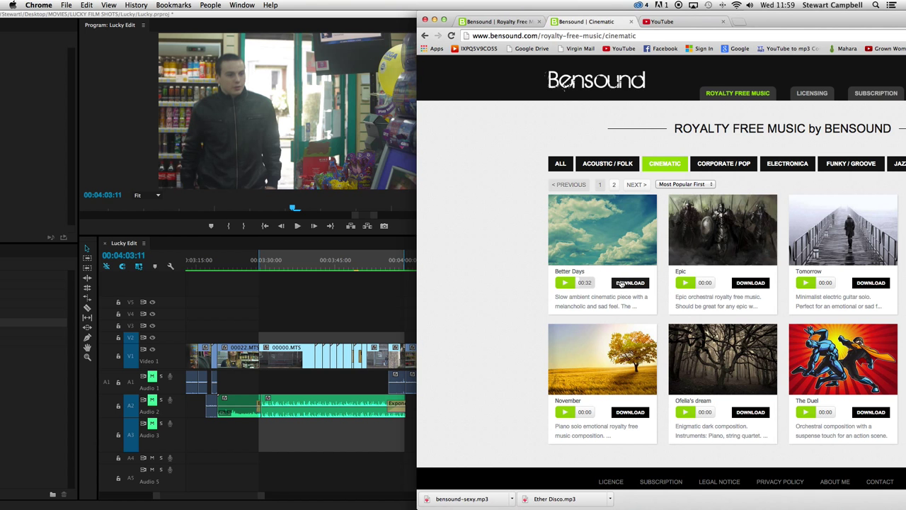
# Download Better Days under the free Creative Commons license and bring the Premiere Pro window back into full view.
pyautogui.click(622, 284)
pyautogui.click(708, 272)
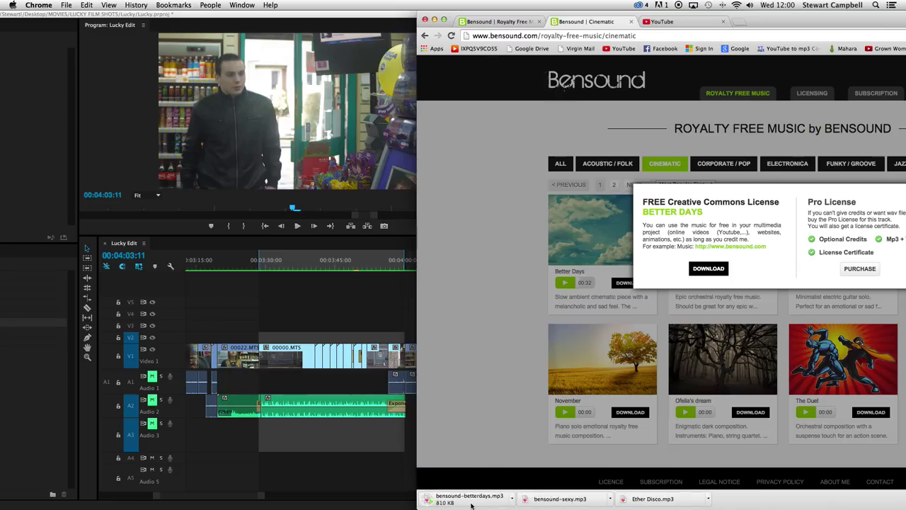
pyautogui.click(224, 295)
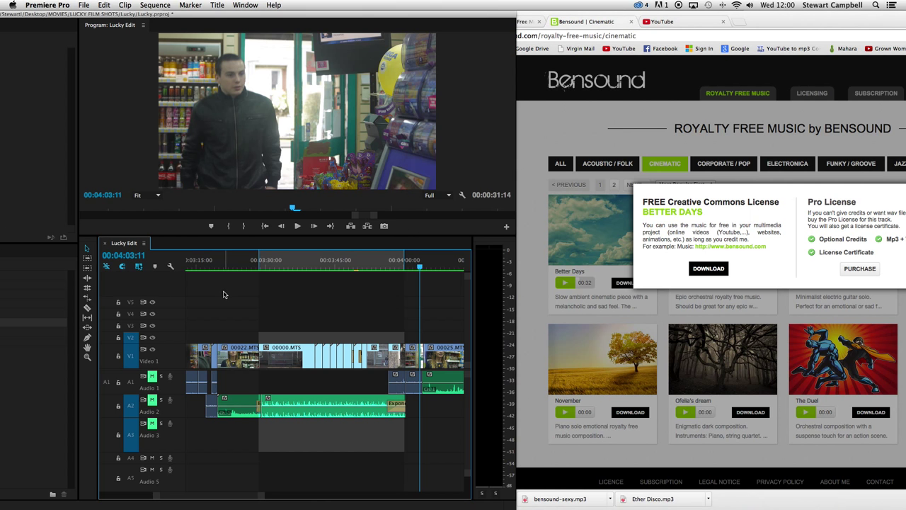
pyautogui.doubleClick(160, 13)
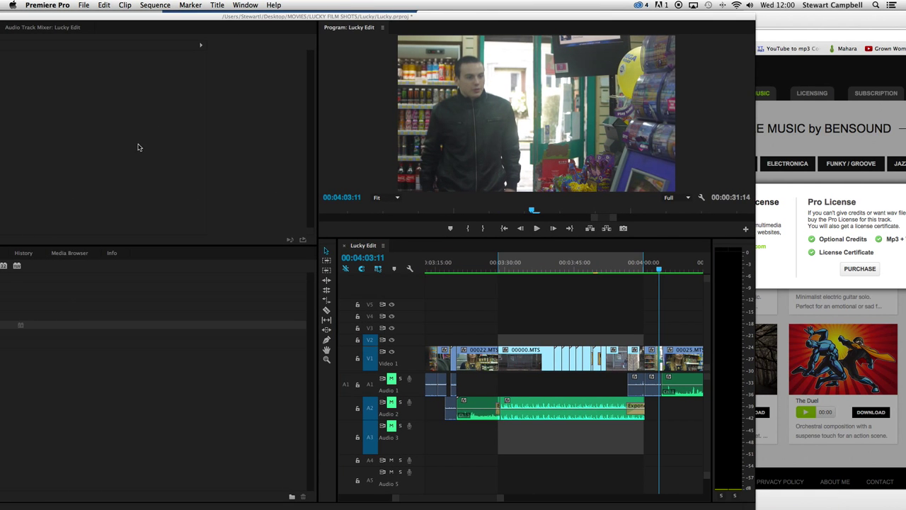
pyautogui.doubleClick(152, 16)
# Show the project's media list and collapse the sounds and DAY 3 bins.
pyautogui.click(57, 255)
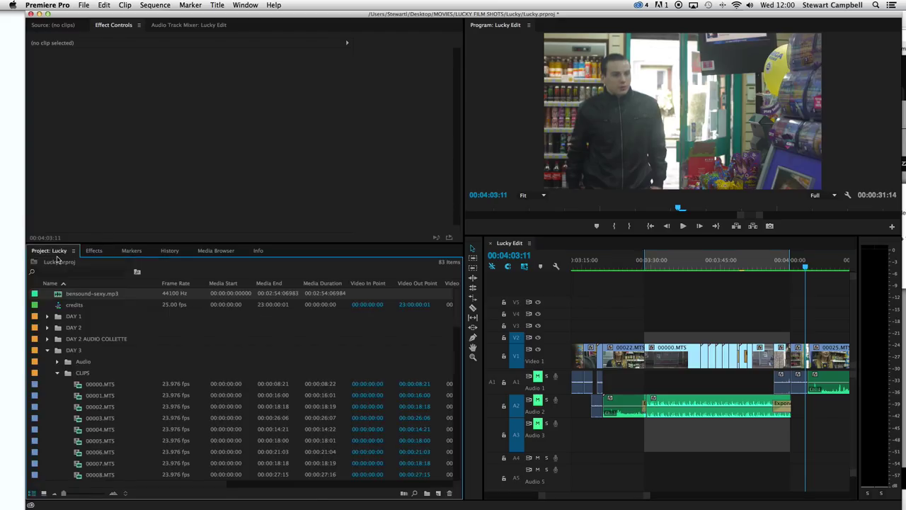
pyautogui.scroll(-10, 212, 397)
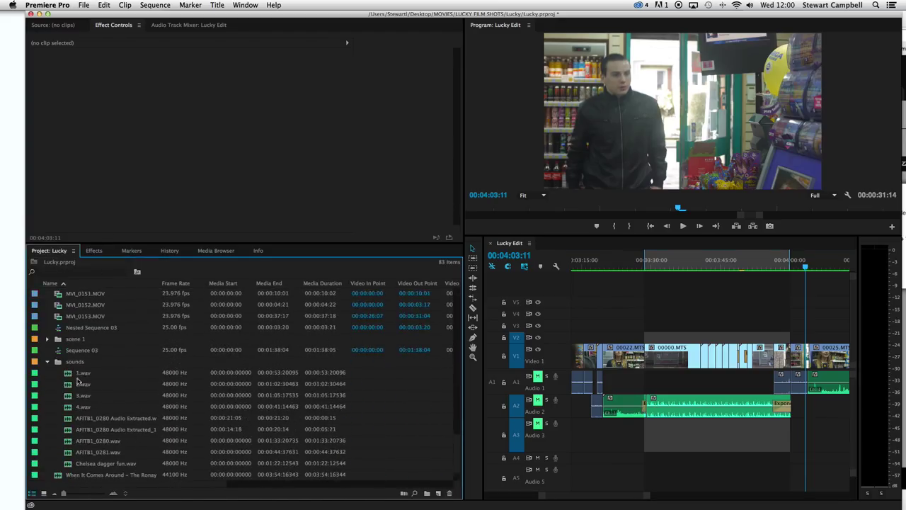
pyautogui.click(47, 362)
pyautogui.click(47, 407)
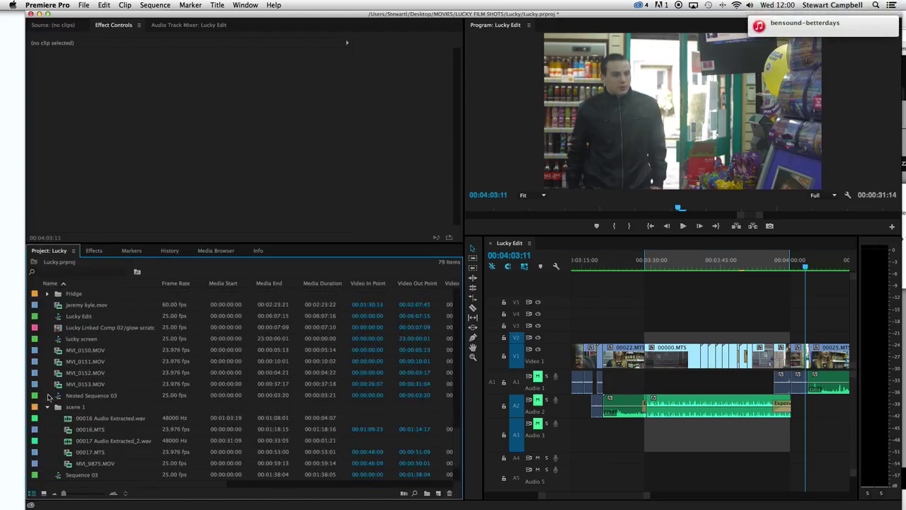
pyautogui.scroll(1, 47, 330)
pyautogui.click(47, 317)
pyautogui.scroll(5, 45, 322)
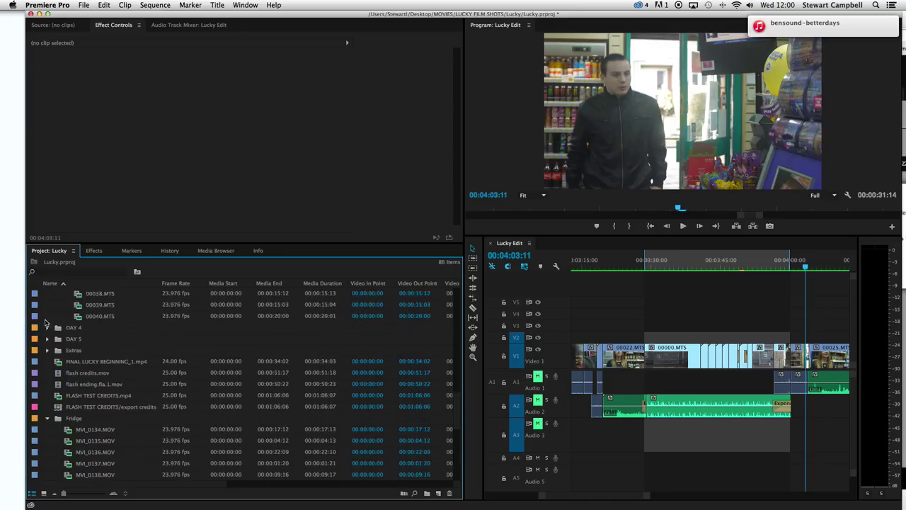
pyautogui.click(47, 418)
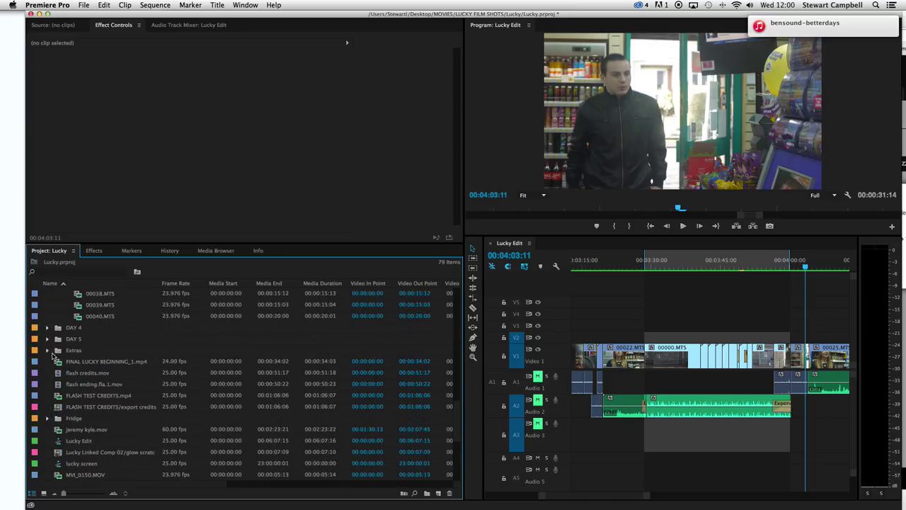
pyautogui.scroll(15, 51, 333)
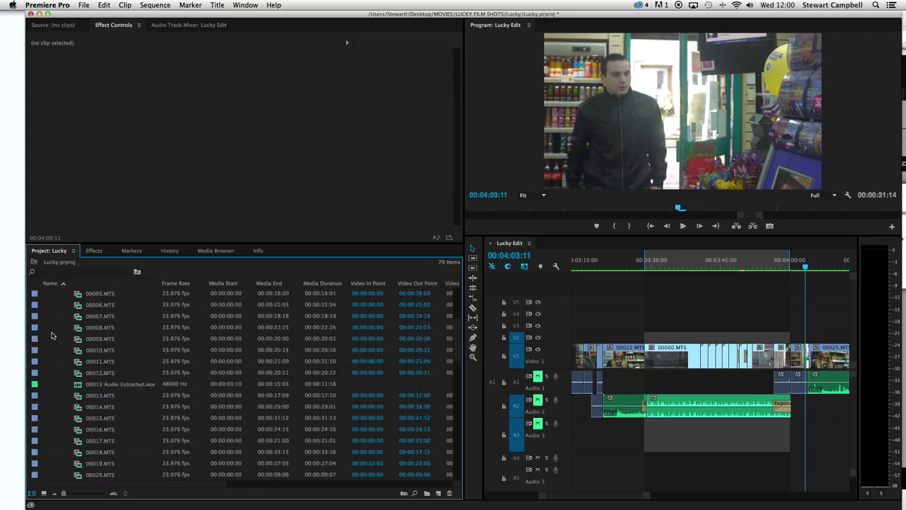
pyautogui.scroll(4, 51, 336)
pyautogui.click(57, 339)
pyautogui.click(47, 316)
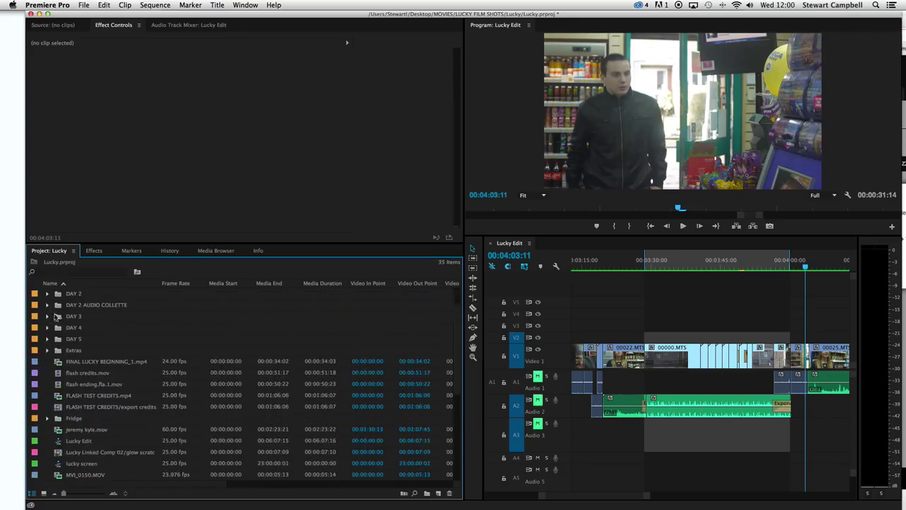
pyautogui.scroll(-5, 70, 354)
# Quit iTunes and import bensound-betterdays.mp3 from the Downloads folder into the project.
pyautogui.click(652, 494)
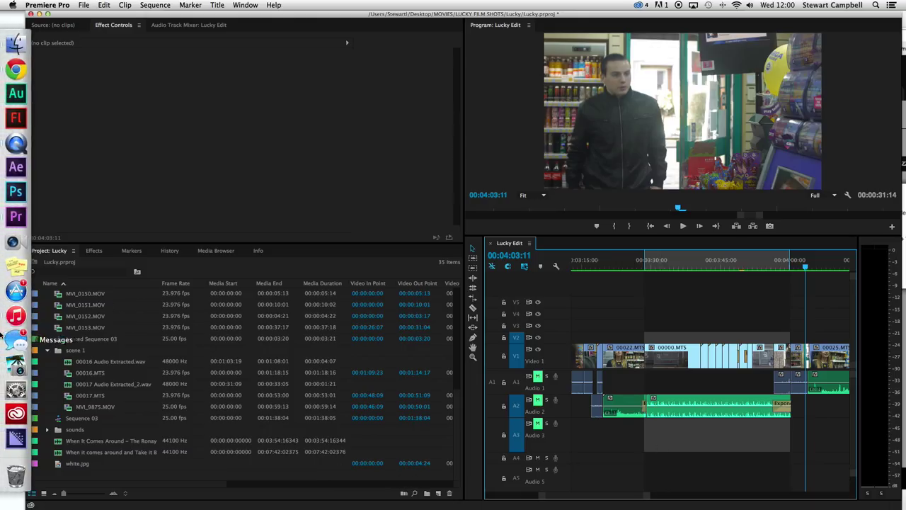
pyautogui.rightClick(10, 324)
pyautogui.click(71, 323)
pyautogui.rightClick(113, 483)
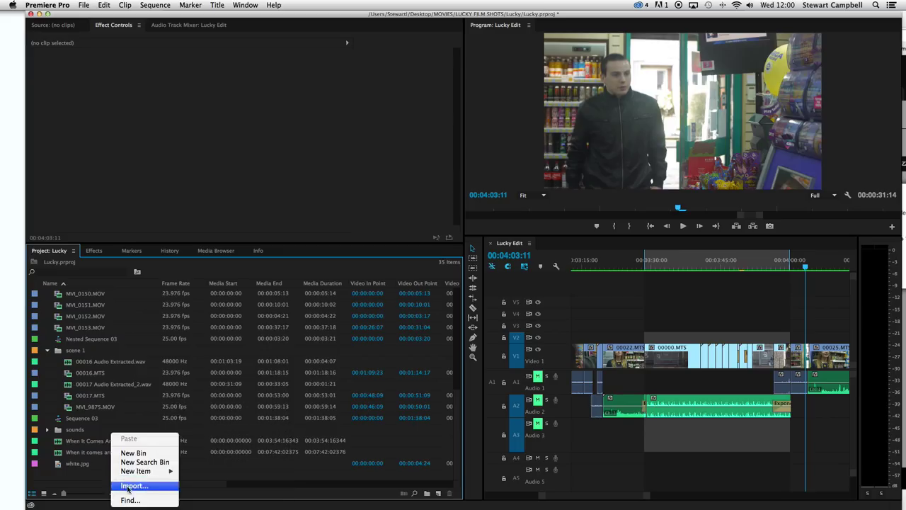
pyautogui.click(132, 485)
pyautogui.click(465, 132)
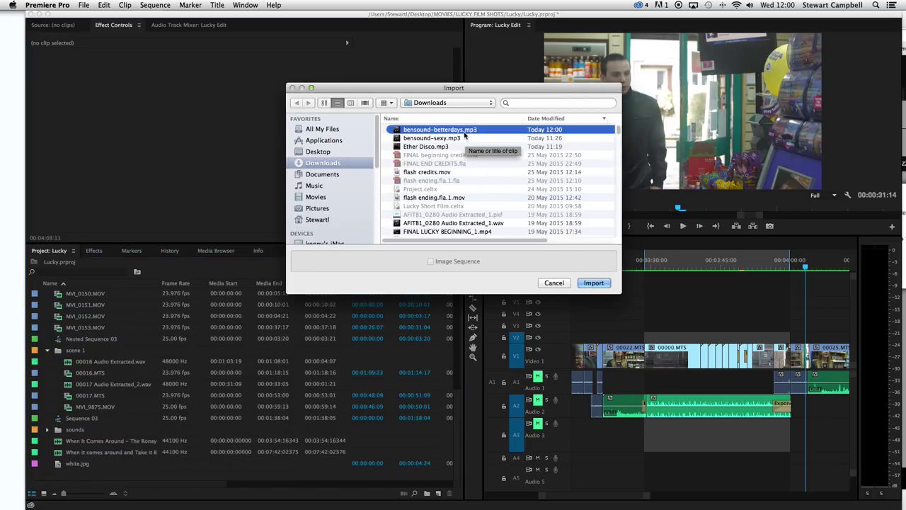
pyautogui.click(593, 283)
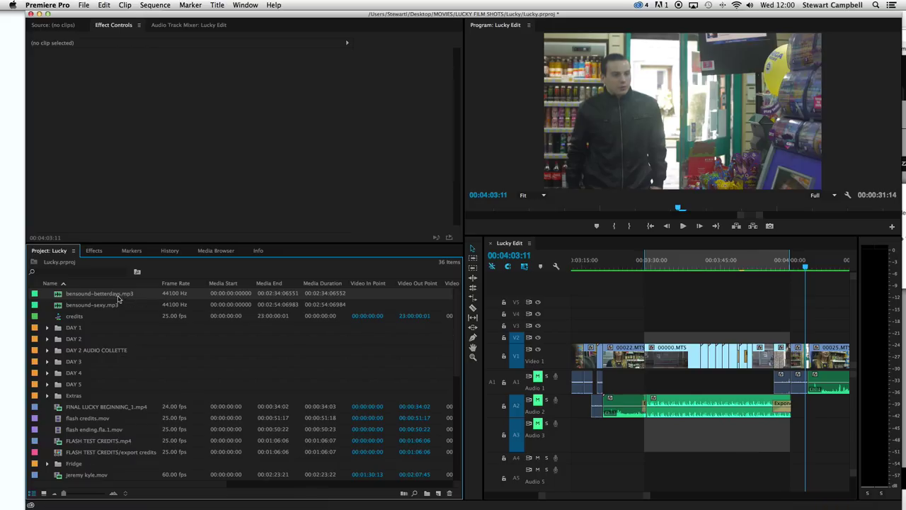
# Place bensound-betterdays.mp3 on track A3 at the scene's start, cut it at 00:04:00:14 and delete the remainder.
pyautogui.moveTo(869, 453); pyautogui.dragTo(648, 434)
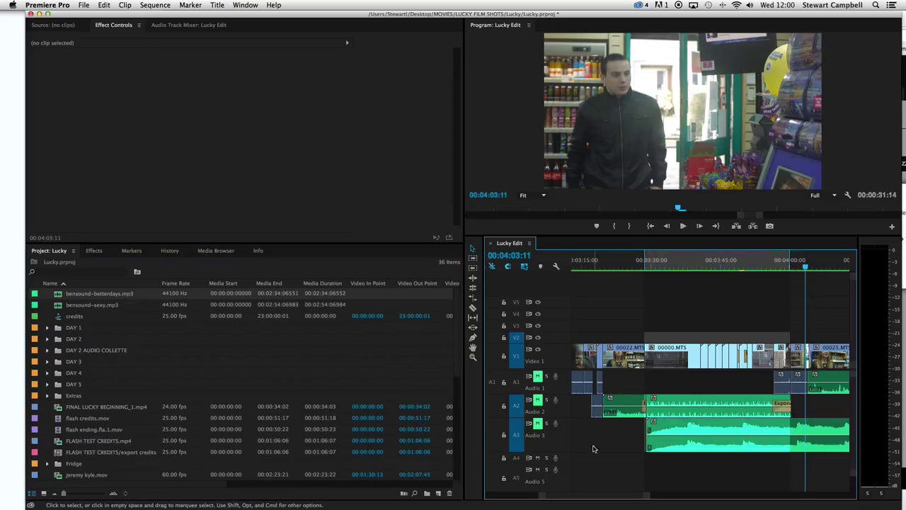
pyautogui.moveTo(693, 266); pyautogui.dragTo(793, 283)
pyautogui.press('c')
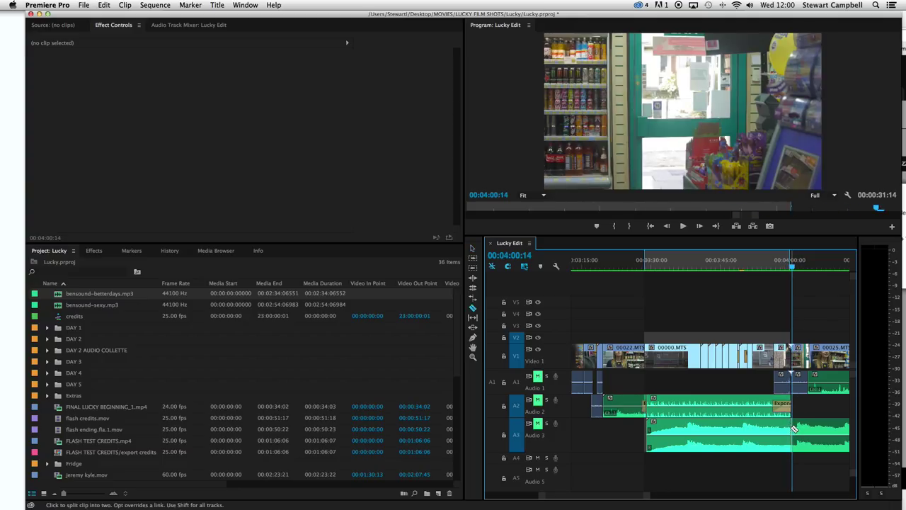
pyautogui.click(798, 429)
pyautogui.press('v')
pyautogui.click(804, 429)
pyautogui.press('Delete')
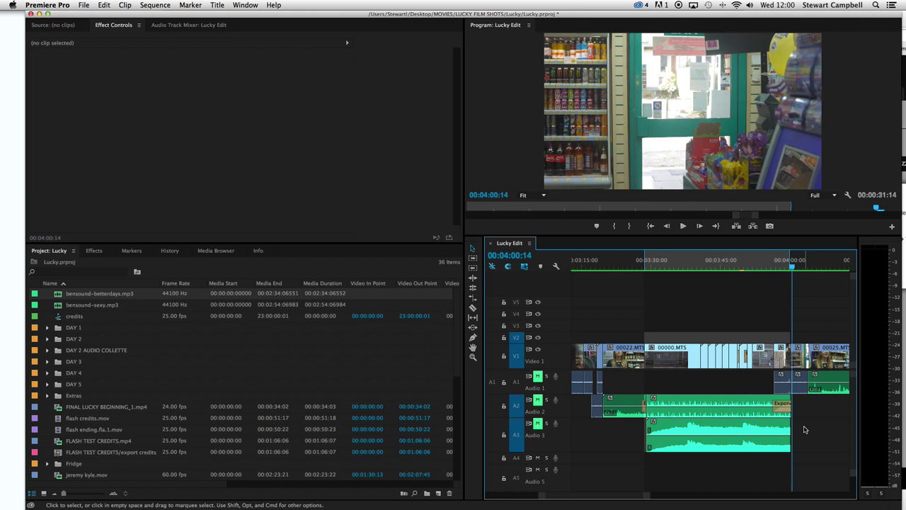
# Solo track A3 and play the beginning of the bus stop scene to check the new music.
pyautogui.click(646, 264)
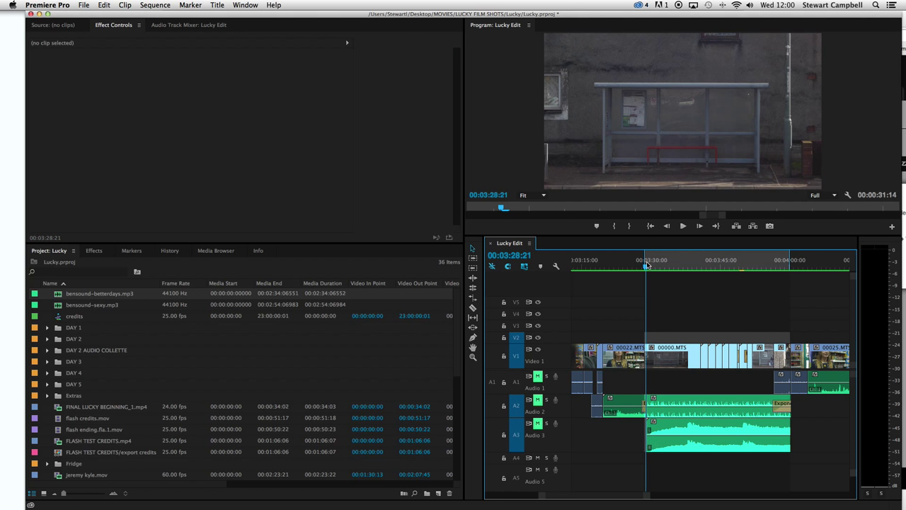
pyautogui.click(546, 423)
pyautogui.moveTo(658, 264); pyautogui.dragTo(648, 265)
pyautogui.press('space')
pyautogui.press('space')
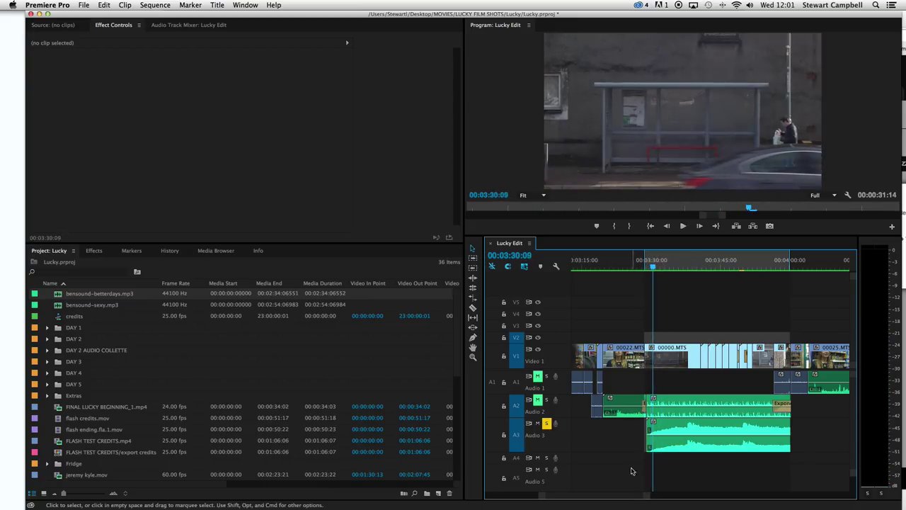
# Trim about 4 seconds from the start of bensound-betterdays.mp3 on track A3 and move the clip back to the scene's start.
pyautogui.press('=')
pyautogui.press('=')
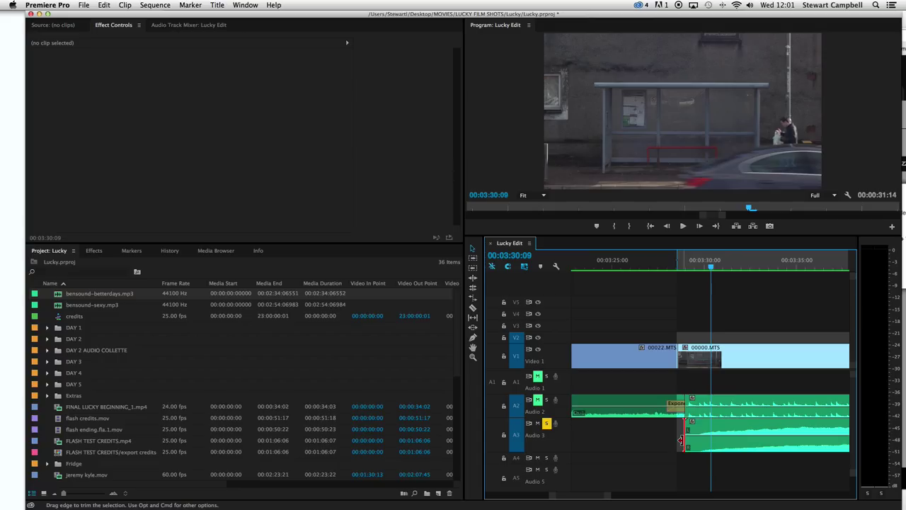
pyautogui.moveTo(681, 440); pyautogui.dragTo(698, 437)
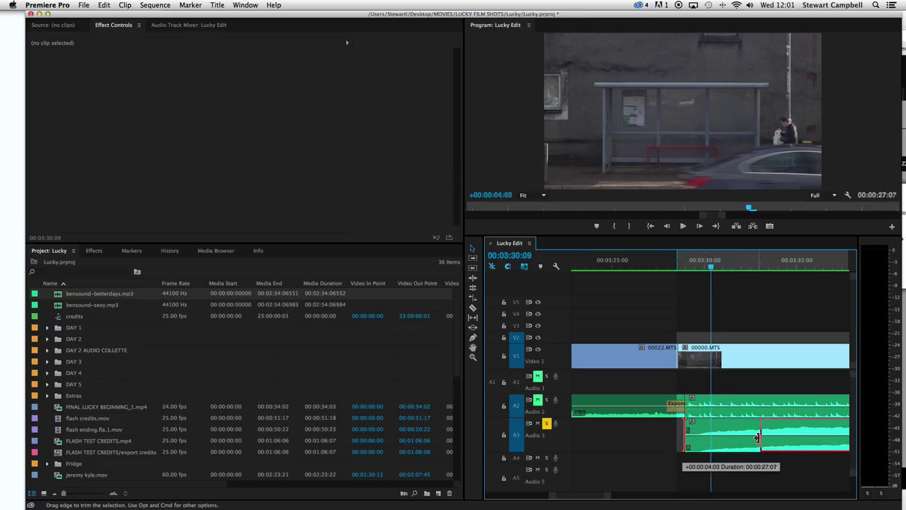
pyautogui.moveTo(773, 437); pyautogui.dragTo(688, 433)
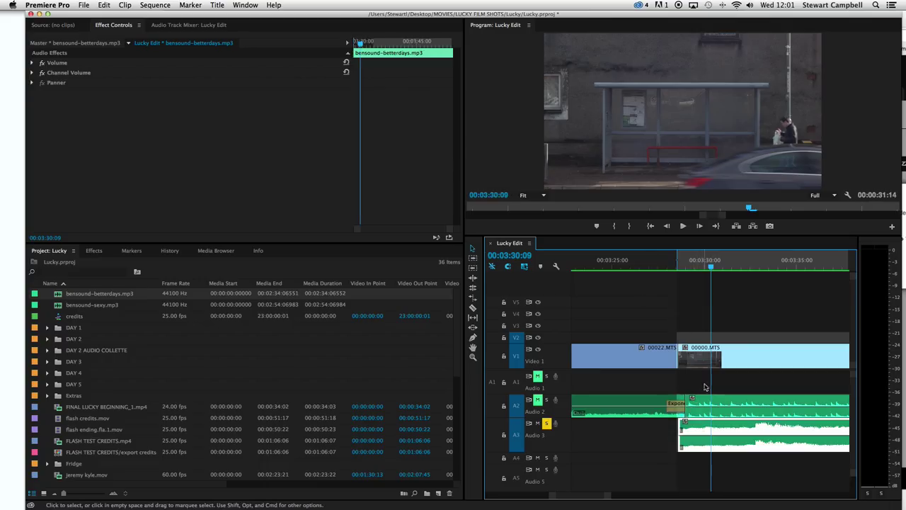
# Play the bus stop scene from its start to check how the trimmed music fits the picture.
pyautogui.click(666, 267)
pyautogui.press('space')
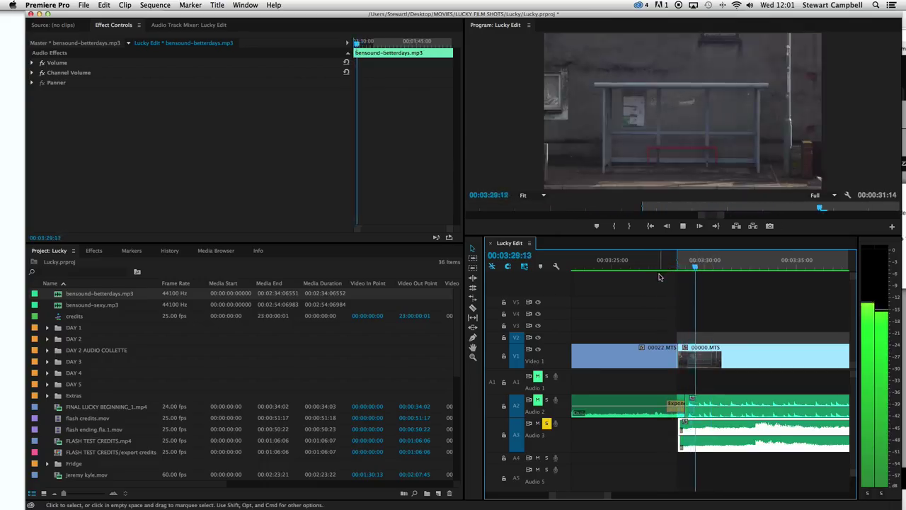
pyautogui.click(677, 267)
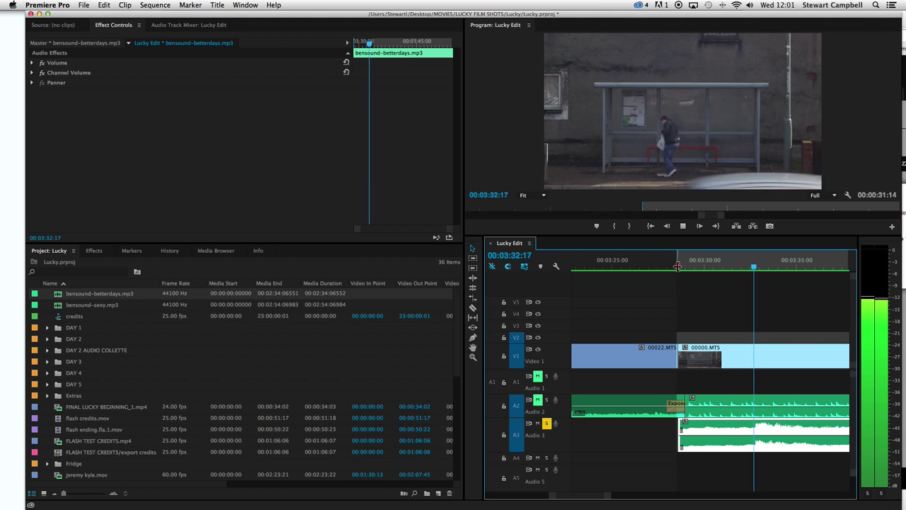
pyautogui.moveTo(754, 271); pyautogui.dragTo(745, 269)
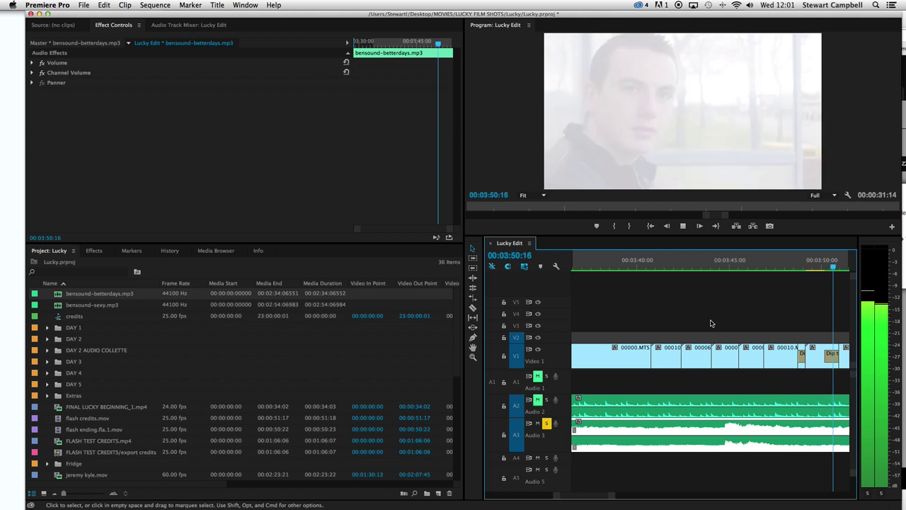
# Extend the end of the A3 music clip to about 00:03:55:20 and delete the Exponential Fade from the end of the A2 clip.
pyautogui.moveTo(658, 443); pyautogui.dragTo(675, 434)
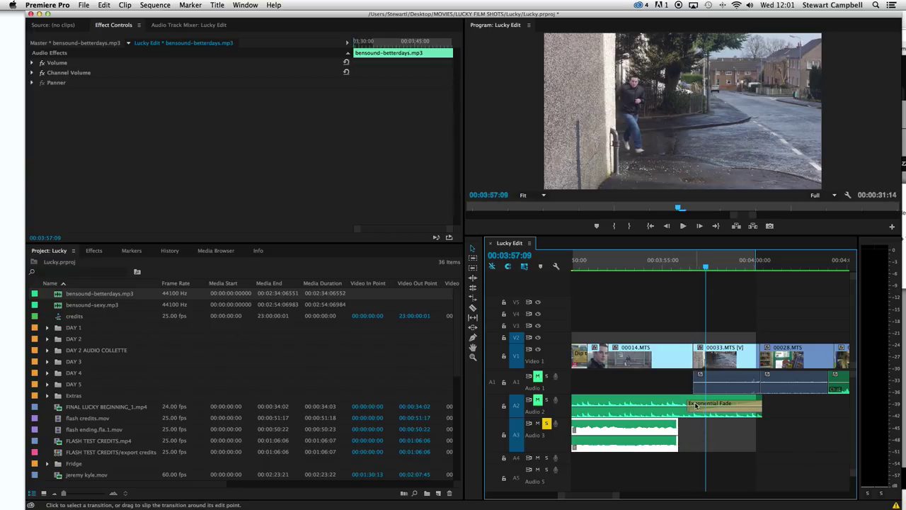
pyautogui.click(696, 405)
pyautogui.press('Delete')
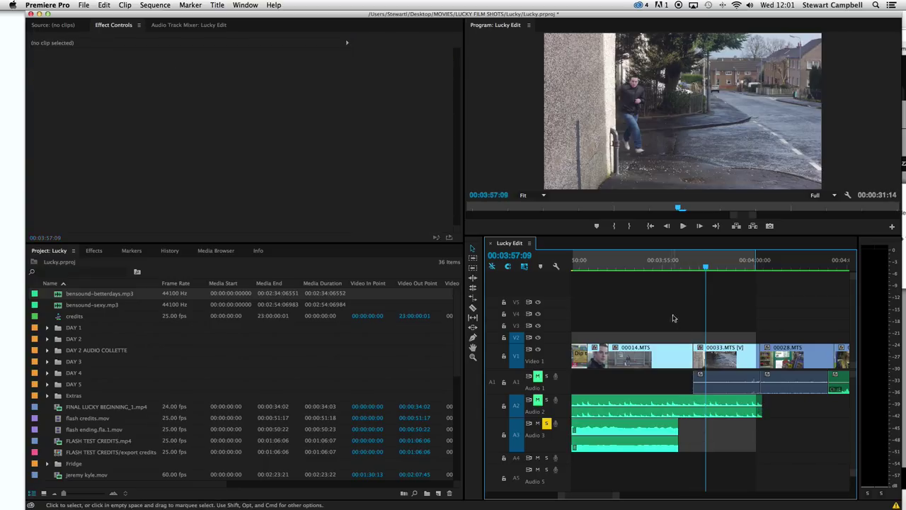
# Unmute track A2 and replay the end of the A3 music around the cut between 00014.MTS and 00033.MTS.
pyautogui.click(656, 263)
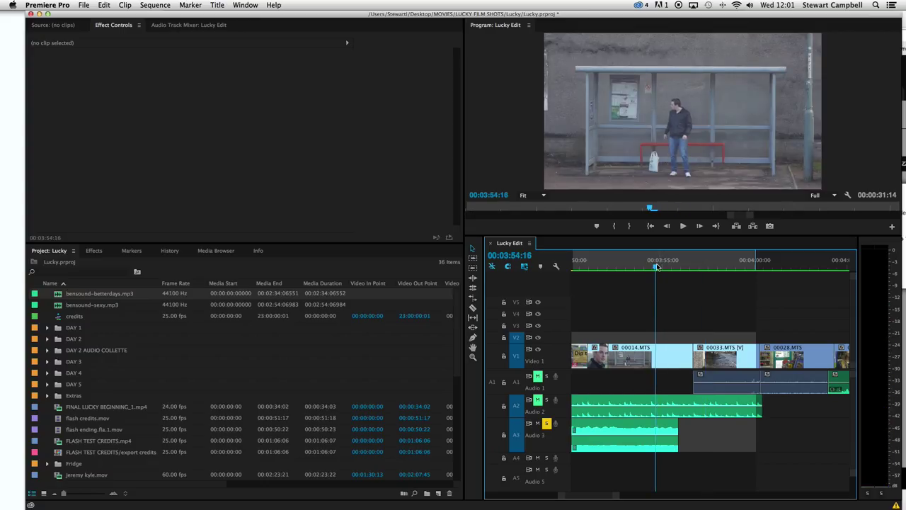
pyautogui.click(667, 435)
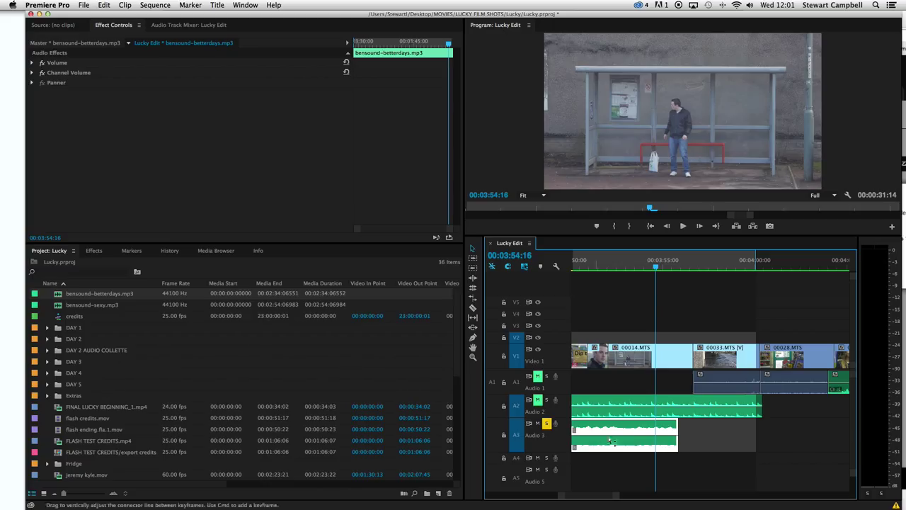
pyautogui.press('space')
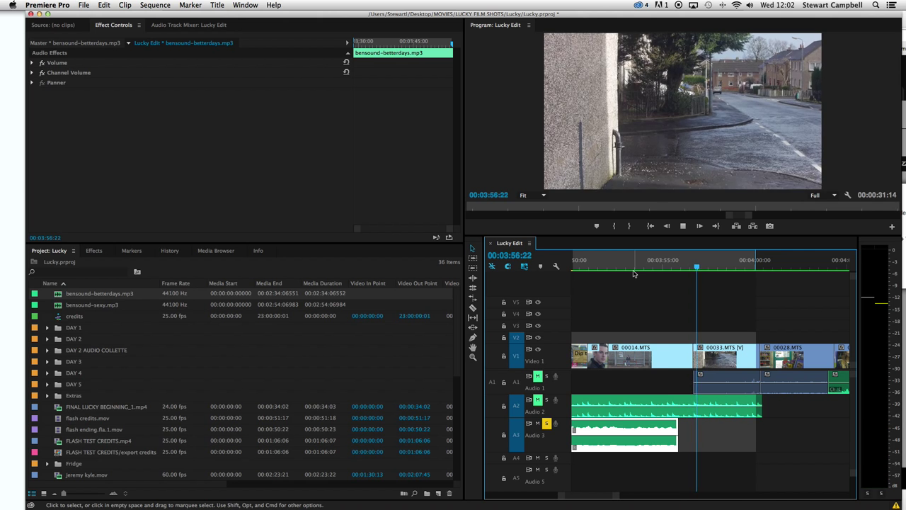
pyautogui.press('space')
pyautogui.click(675, 268)
pyautogui.press('space')
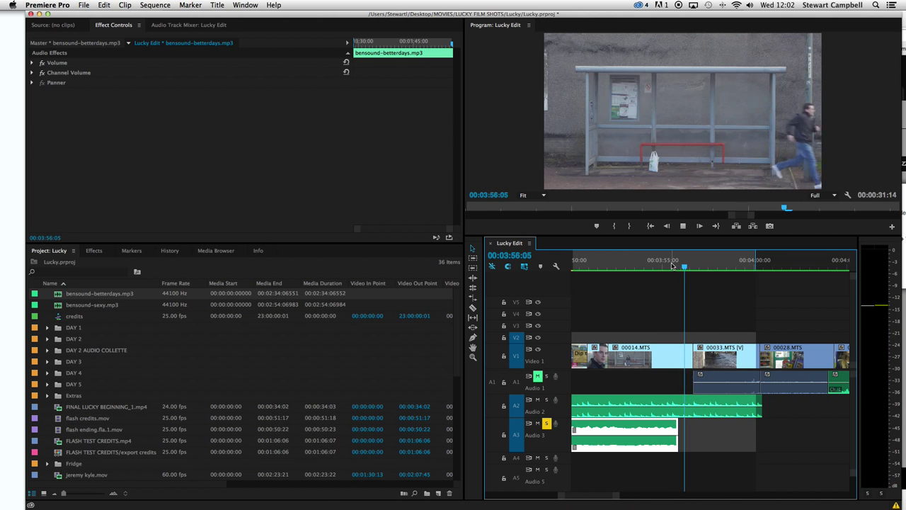
pyautogui.click(667, 268)
pyautogui.press('space')
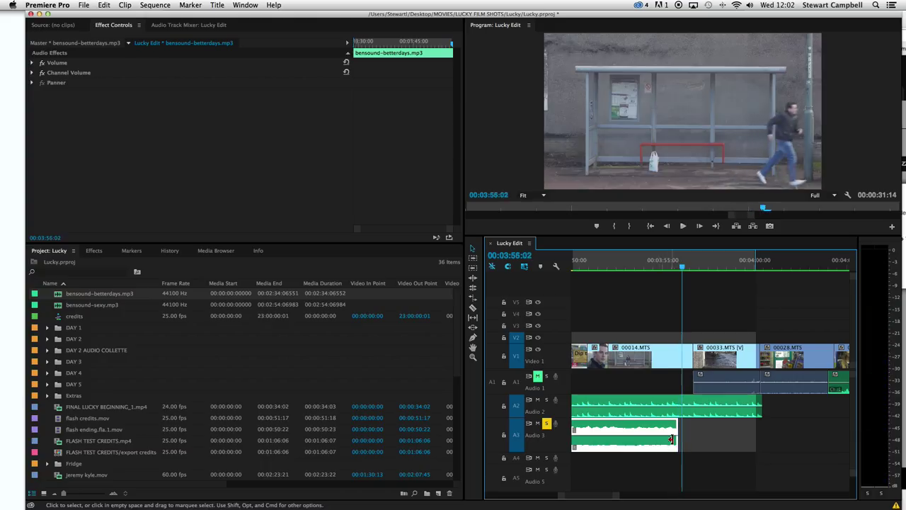
# Find the "fade" transitions, apply Exponential Fade to the end of the A3 music and extend the clip's end to about 00:03:57:08.
pyautogui.click(101, 252)
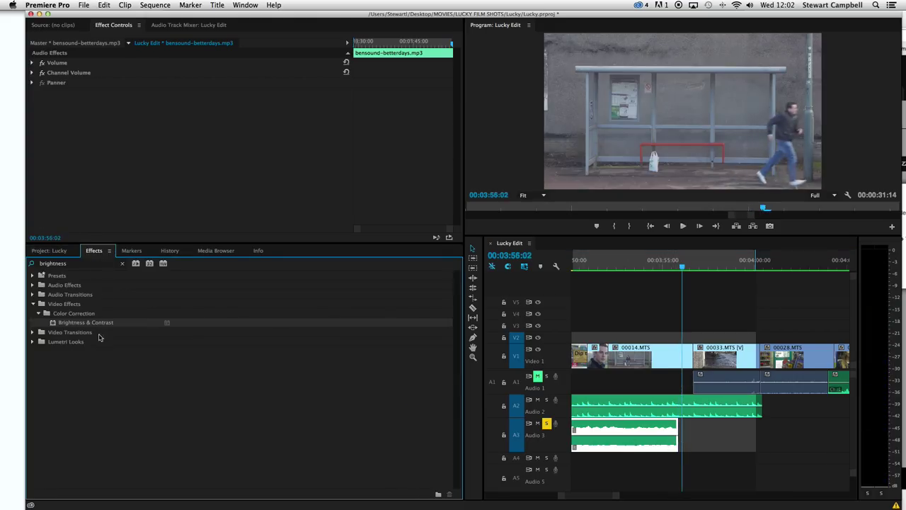
pyautogui.moveTo(1, 260)
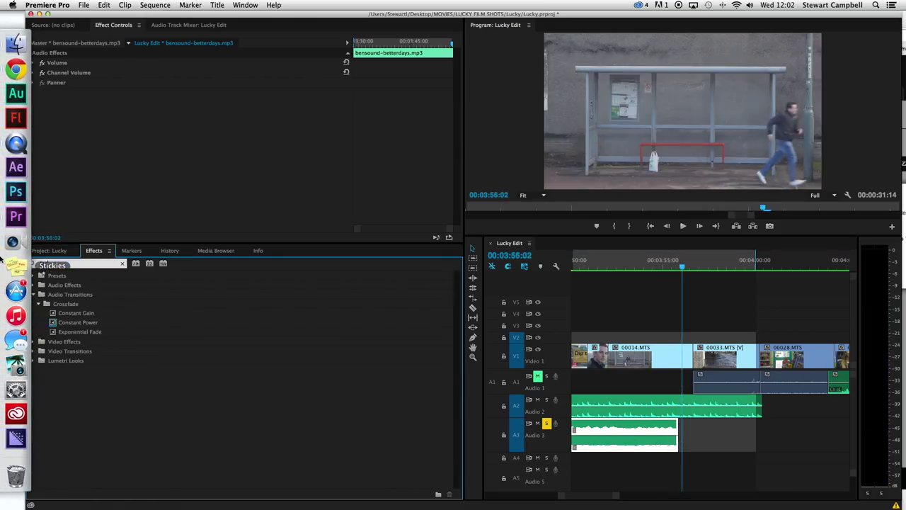
pyautogui.moveTo(84, 326); pyautogui.dragTo(769, 434)
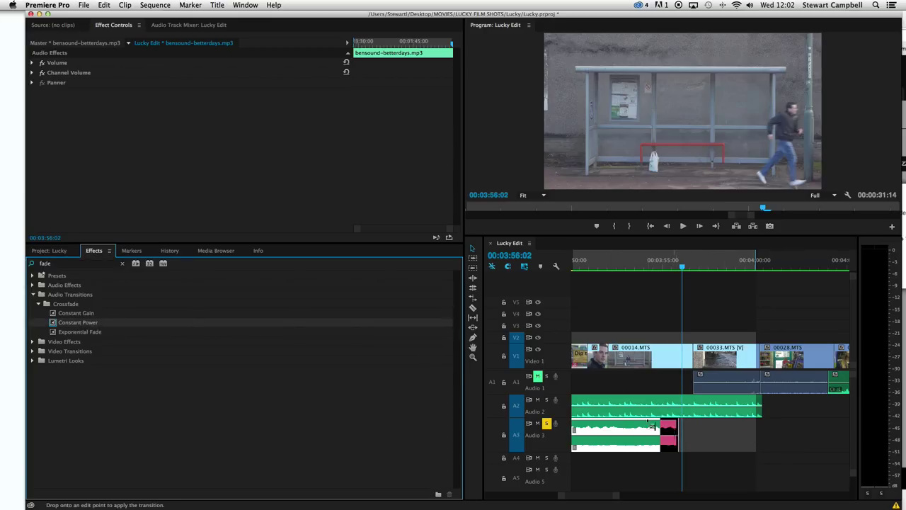
pyautogui.click(82, 332)
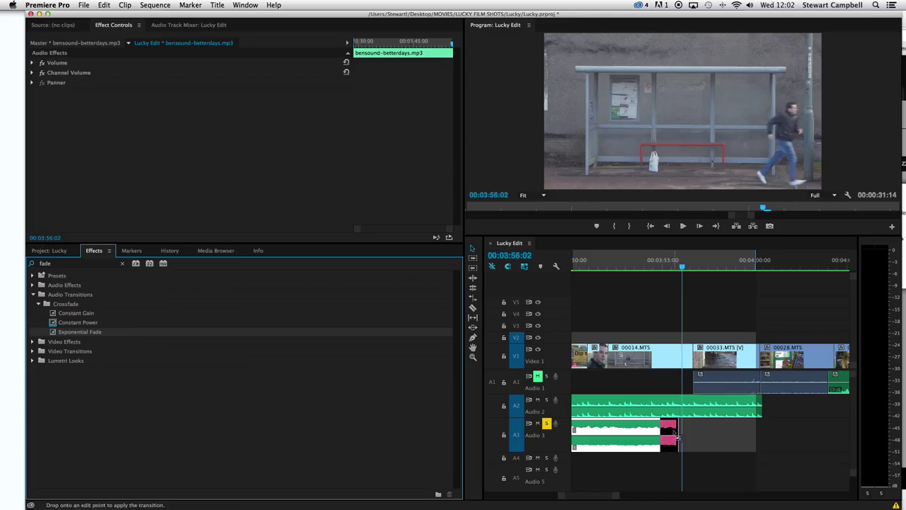
pyautogui.moveTo(674, 431); pyautogui.dragTo(704, 434)
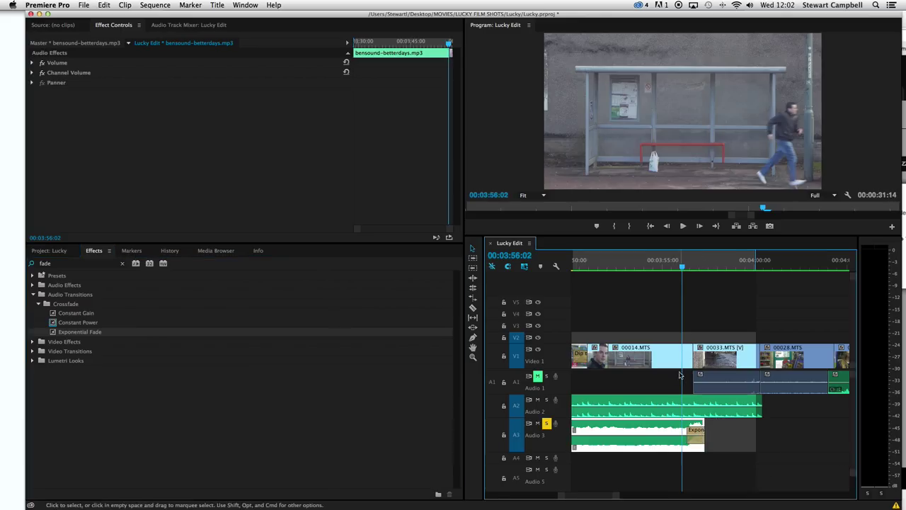
# Solo track A2 alongside A3 and play the faded end of the music from about 00:03:54:16.
pyautogui.click(663, 263)
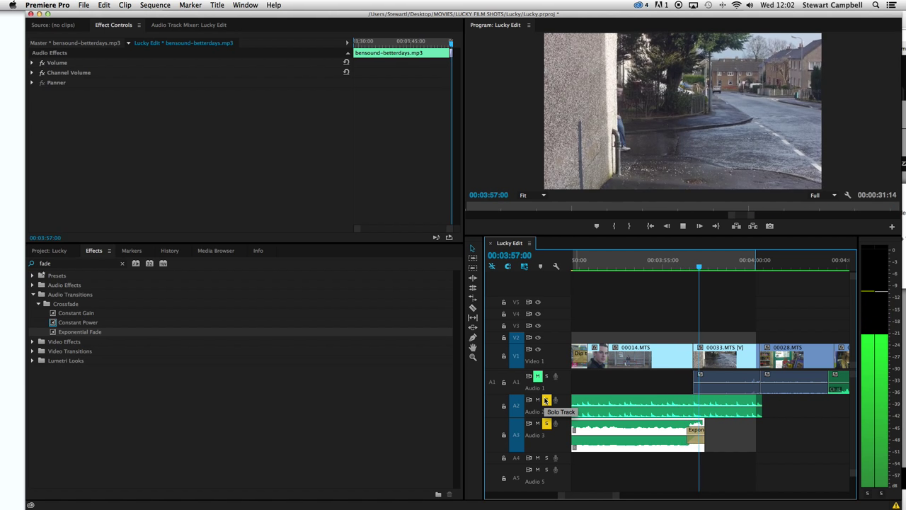
pyautogui.press('space')
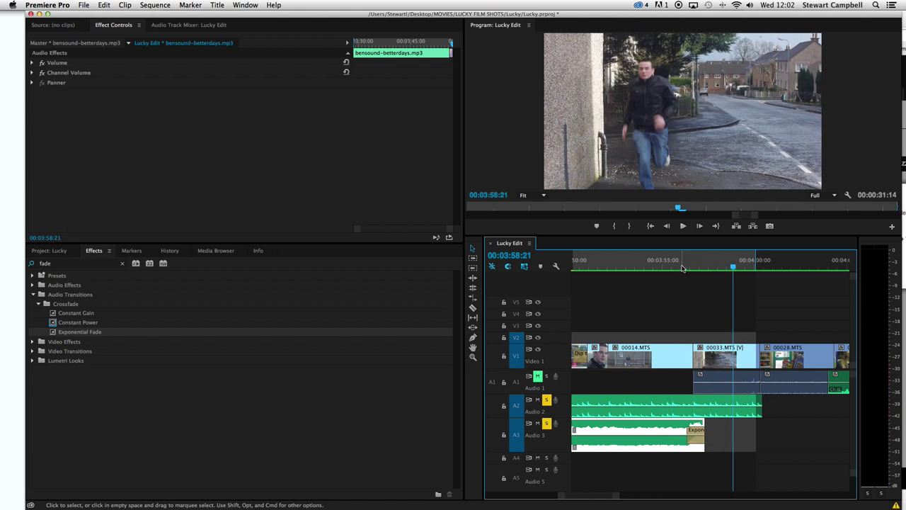
pyautogui.click(654, 264)
pyautogui.press('space')
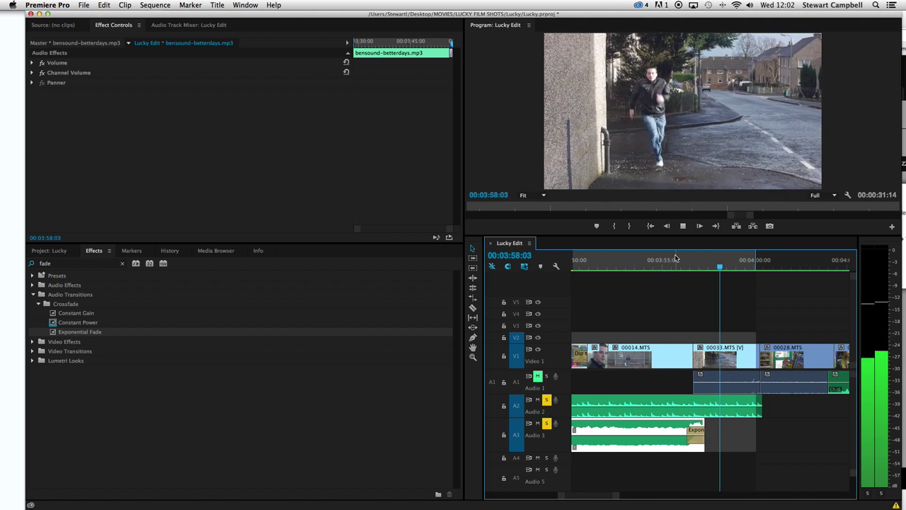
pyautogui.press('space')
# Replay the scene's beginning and lower the volume of the 3.wav clip on track A2 by about 3.25 dB.
pyautogui.press('j')
pyautogui.press('j')
pyautogui.press('j')
pyautogui.press('j')
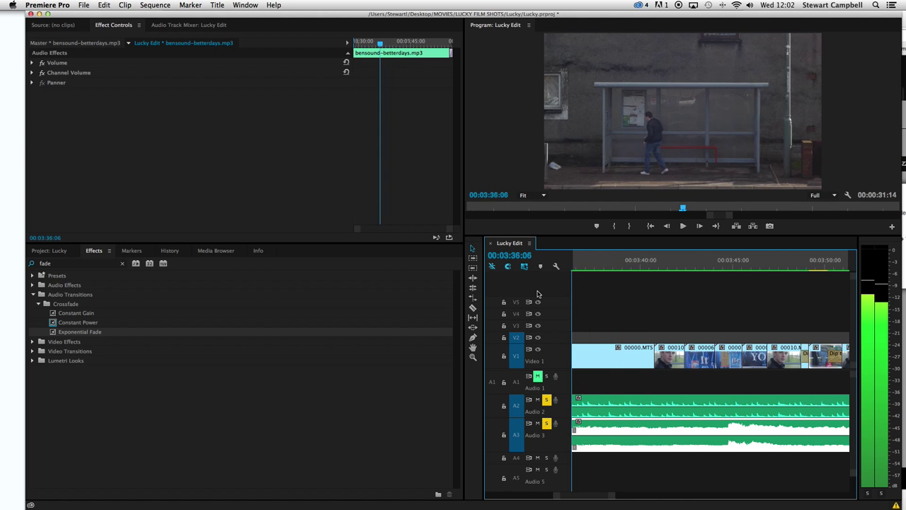
pyautogui.press('l')
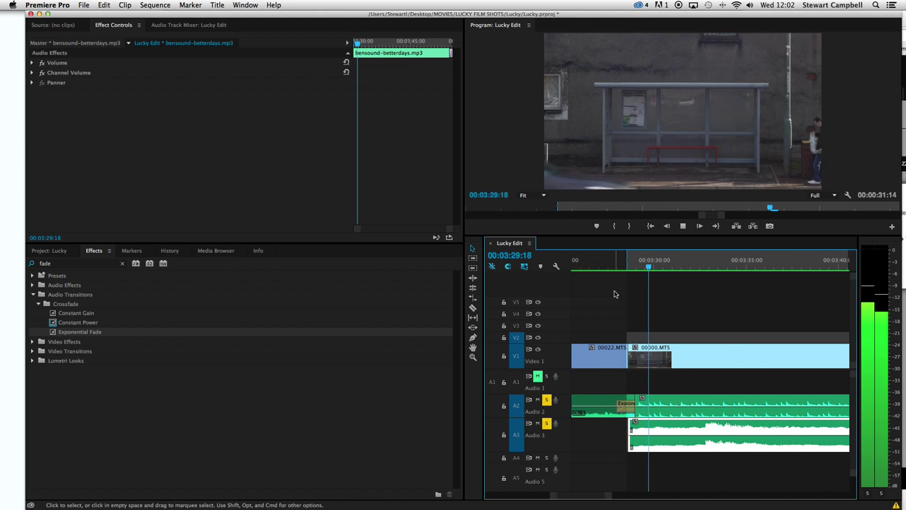
pyautogui.click(640, 403)
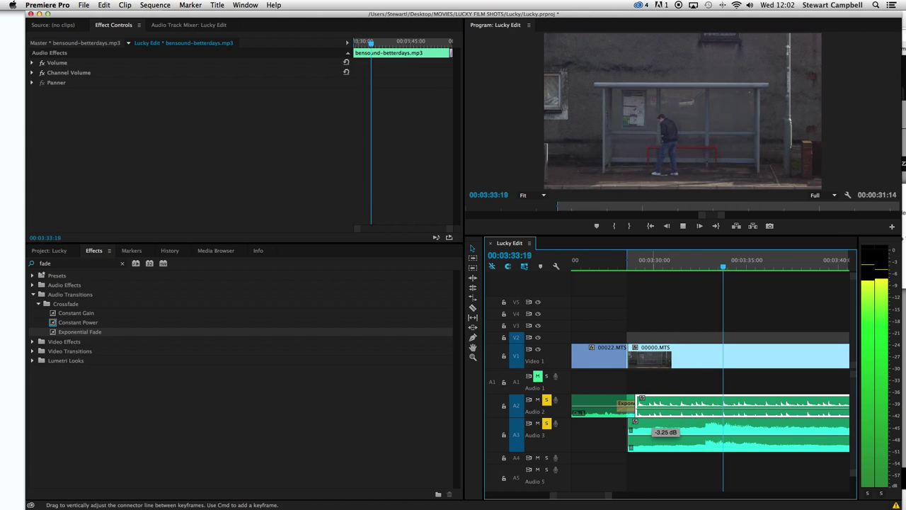
pyautogui.click(666, 432)
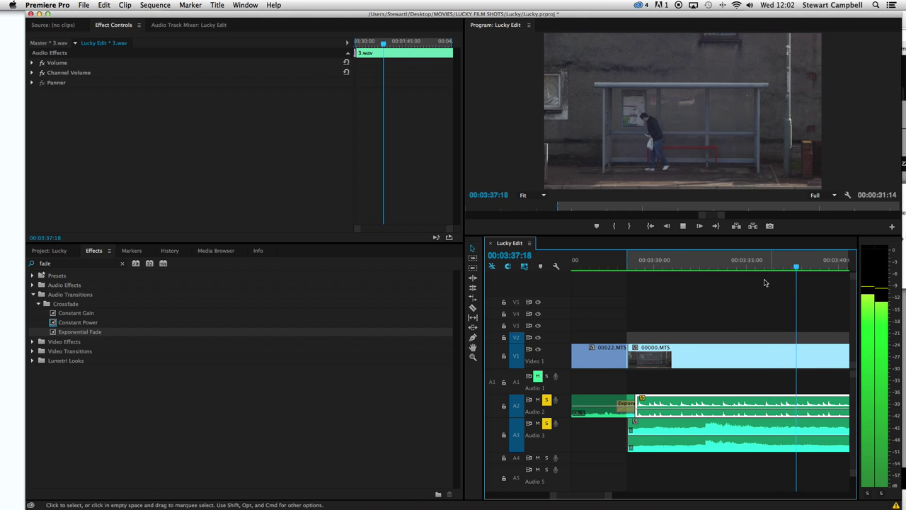
# Play the rest of the bus stop scene into the shop to check the balance of tracks A2 and A3.
pyautogui.click(706, 304)
pyautogui.press('-')
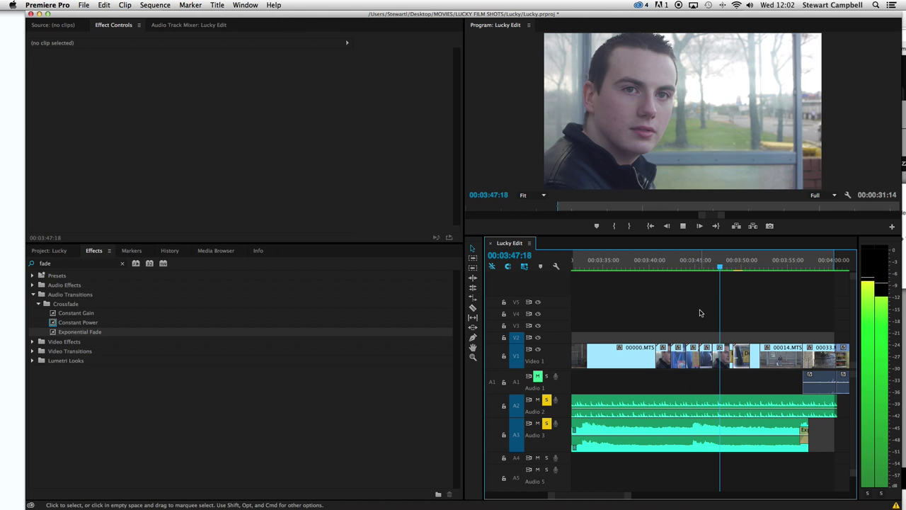
pyautogui.click(751, 408)
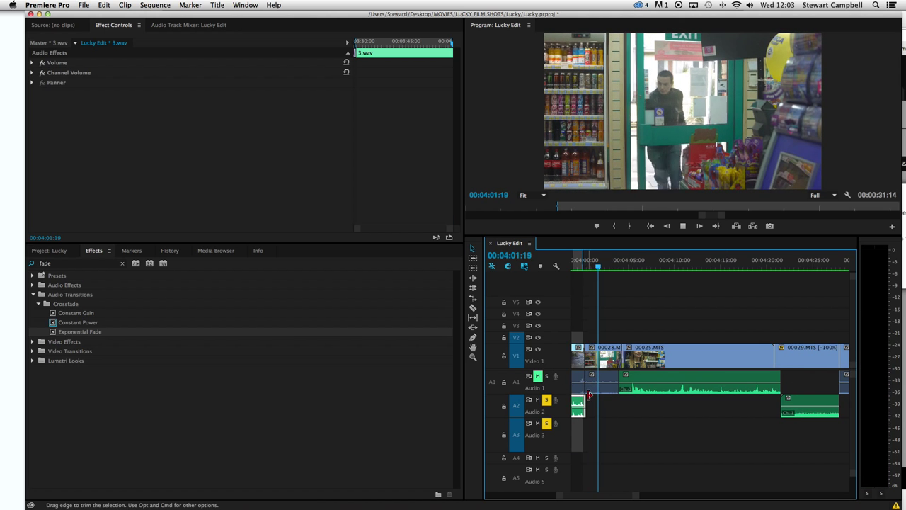
pyautogui.press('space')
# Solo track A1 as well and play the transition into the shop scene from about 00:03:59:21.
pyautogui.moveTo(598, 269); pyautogui.dragTo(580, 272)
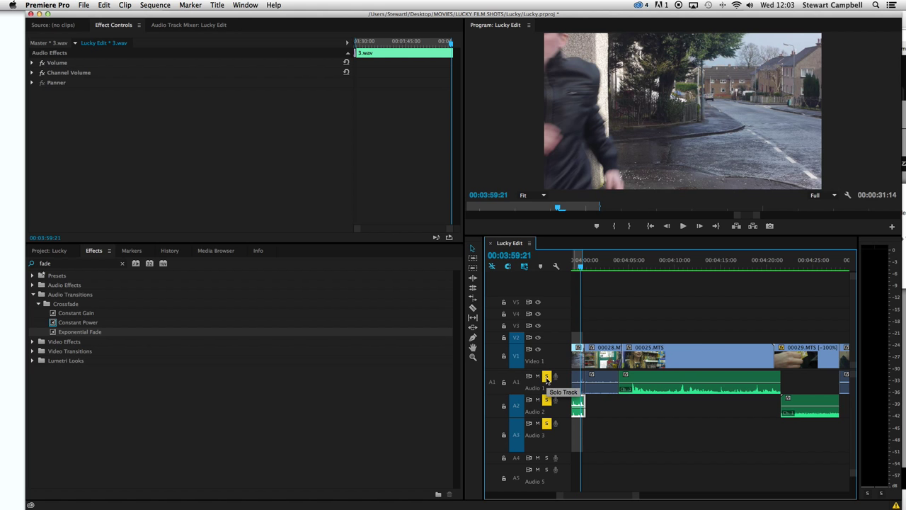
pyautogui.press('space')
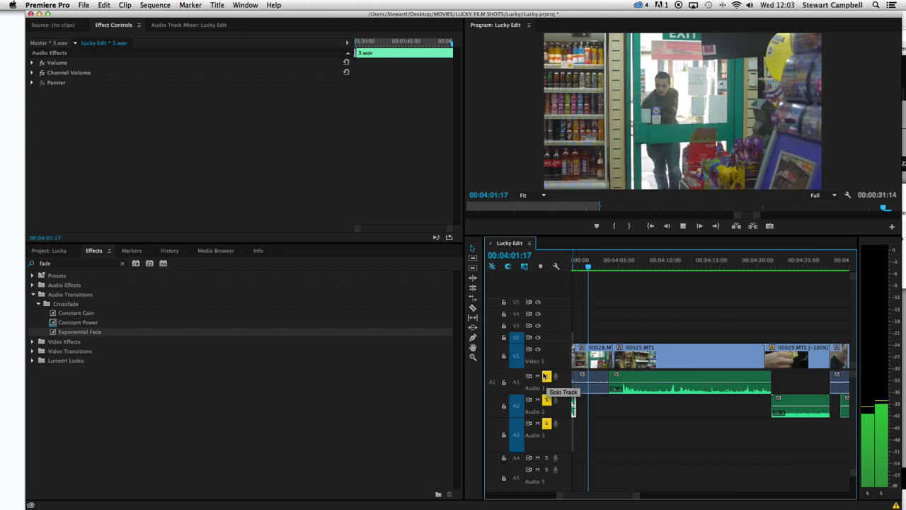
pyautogui.press('space')
# Return to the bus stop scene around 00:03:35:08 and play it through to the shop with tracks A1, A2 and A3 soloed.
pyautogui.press('j')
pyautogui.press('j')
pyautogui.press('j')
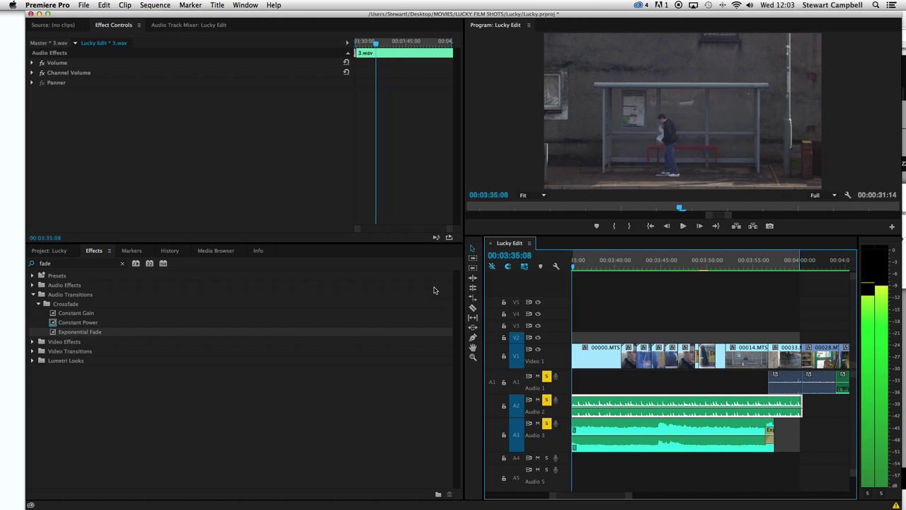
pyautogui.press('l')
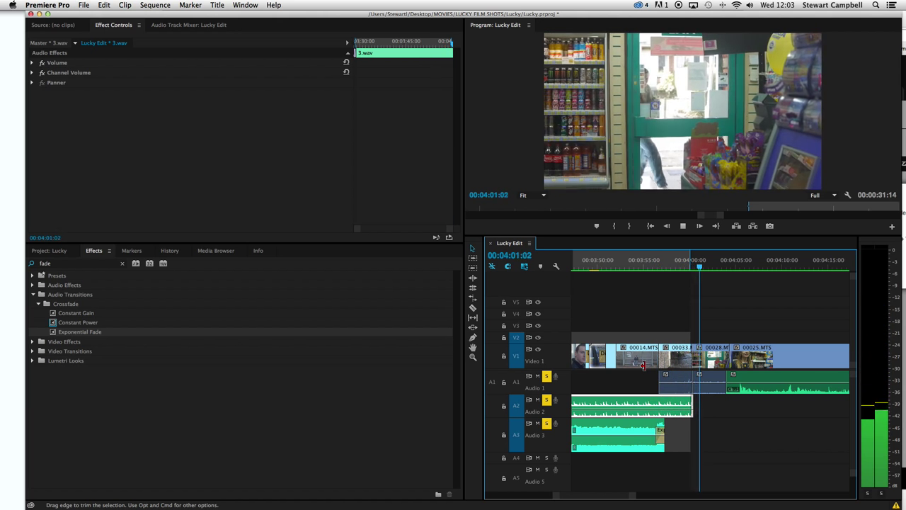
pyautogui.press('space')
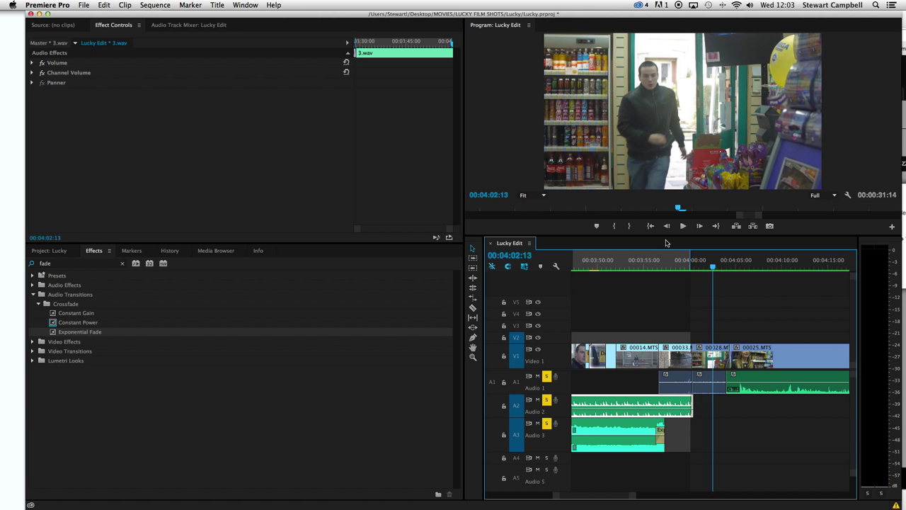
# Replay the scene's ending into the shop and save the project.
pyautogui.click(658, 260)
pyautogui.press('space')
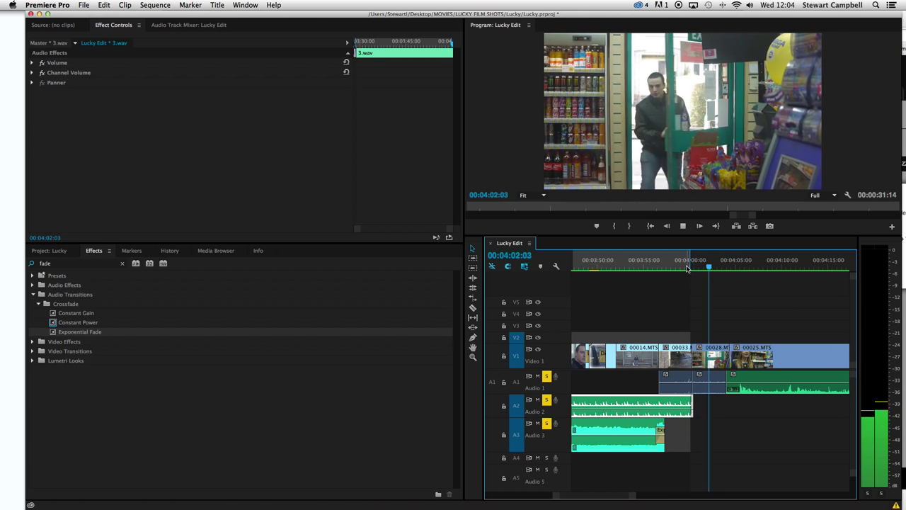
pyautogui.press('space')
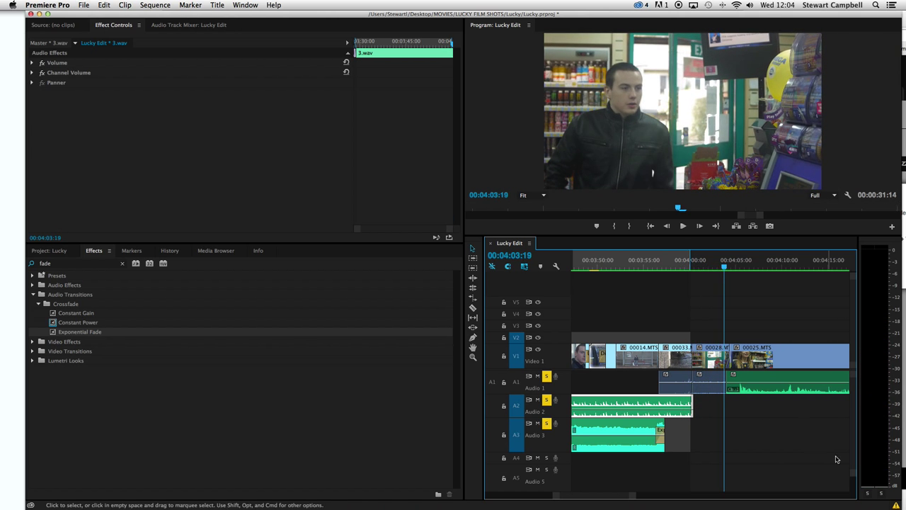
pyautogui.press('cmd+s')
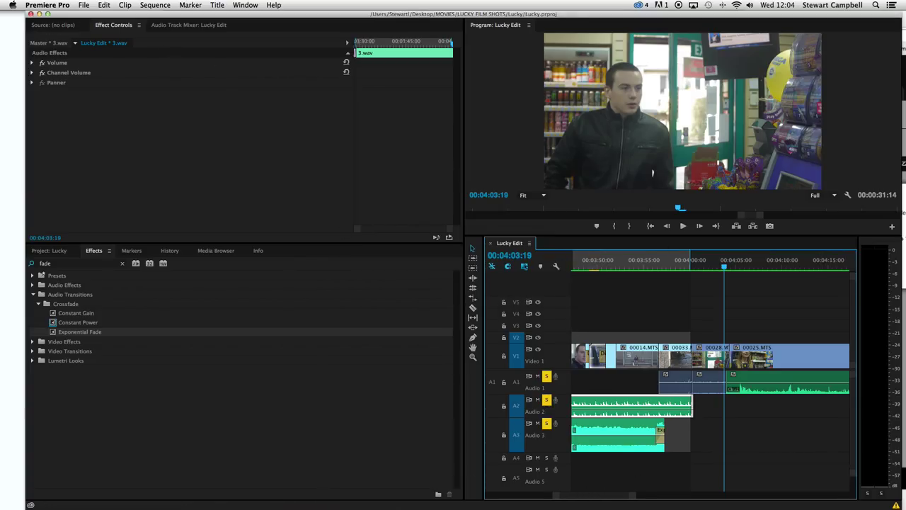
pyautogui.hscroll(5, 613, 496)
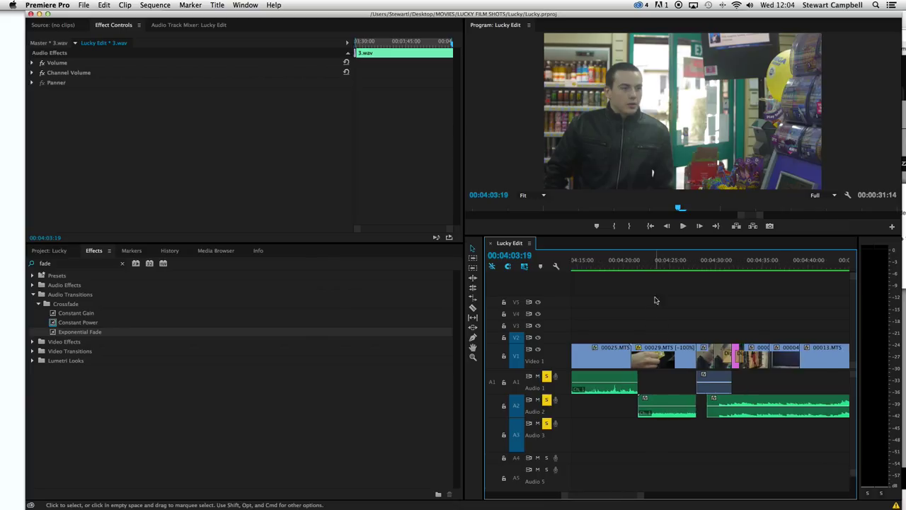